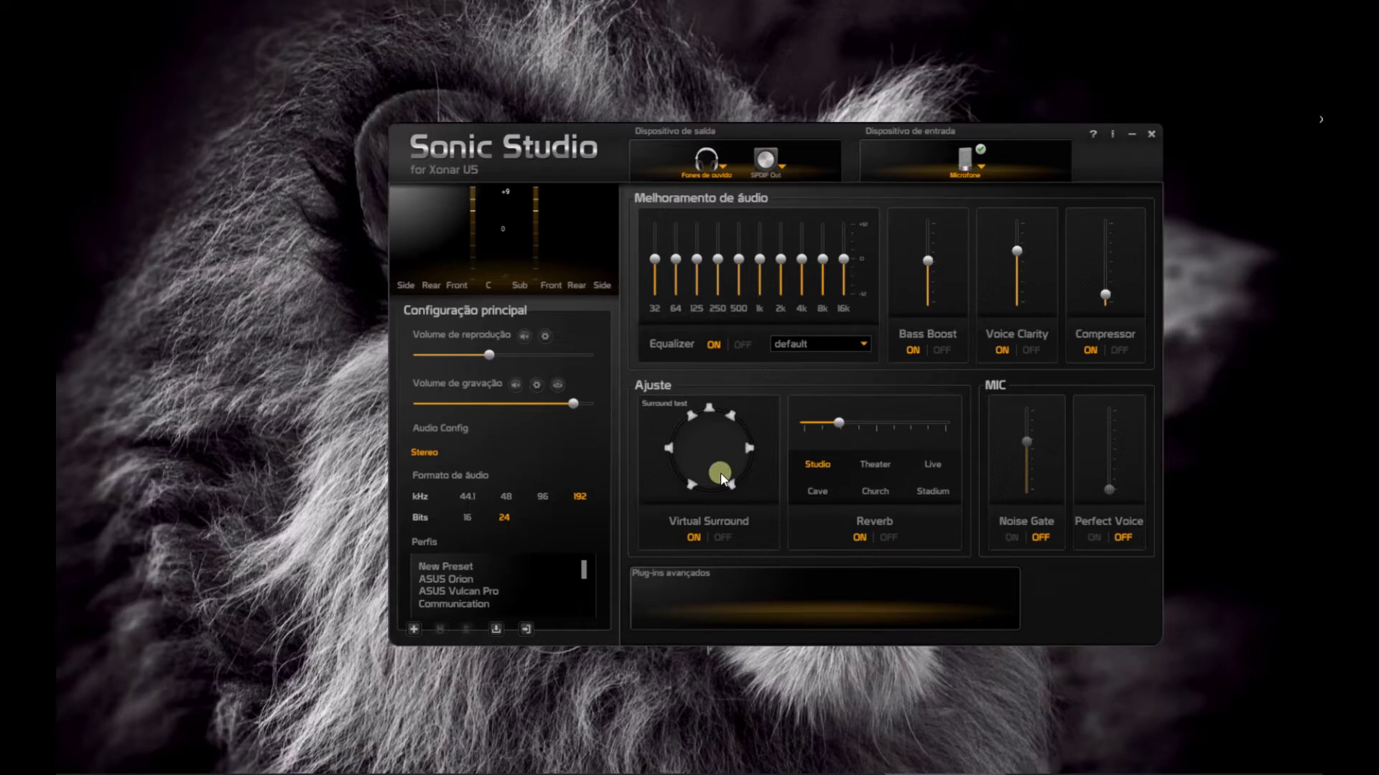
Step: Apply the Communication profile and look through the rest of the profile list
click(466, 606)
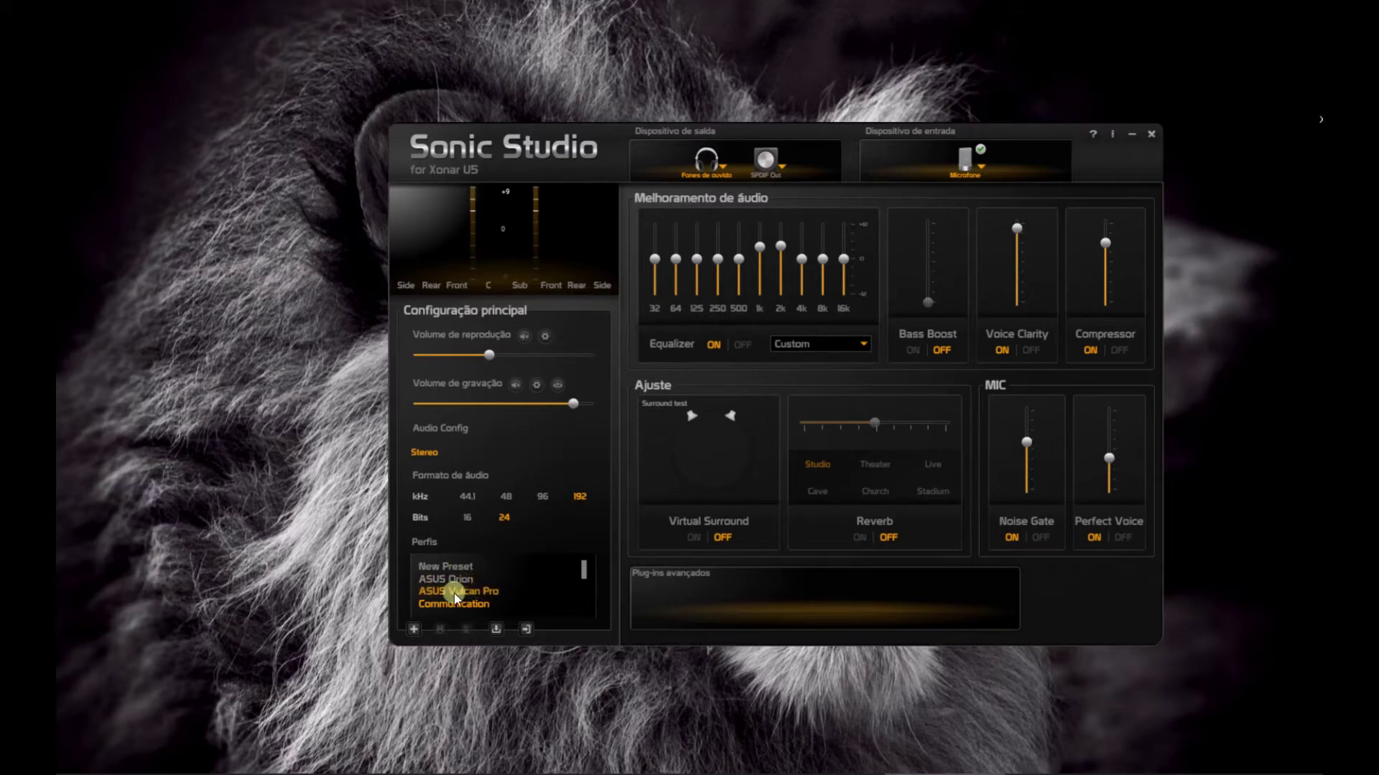
scroll(450, 587, down, 1)
scroll(447, 588, down, 1)
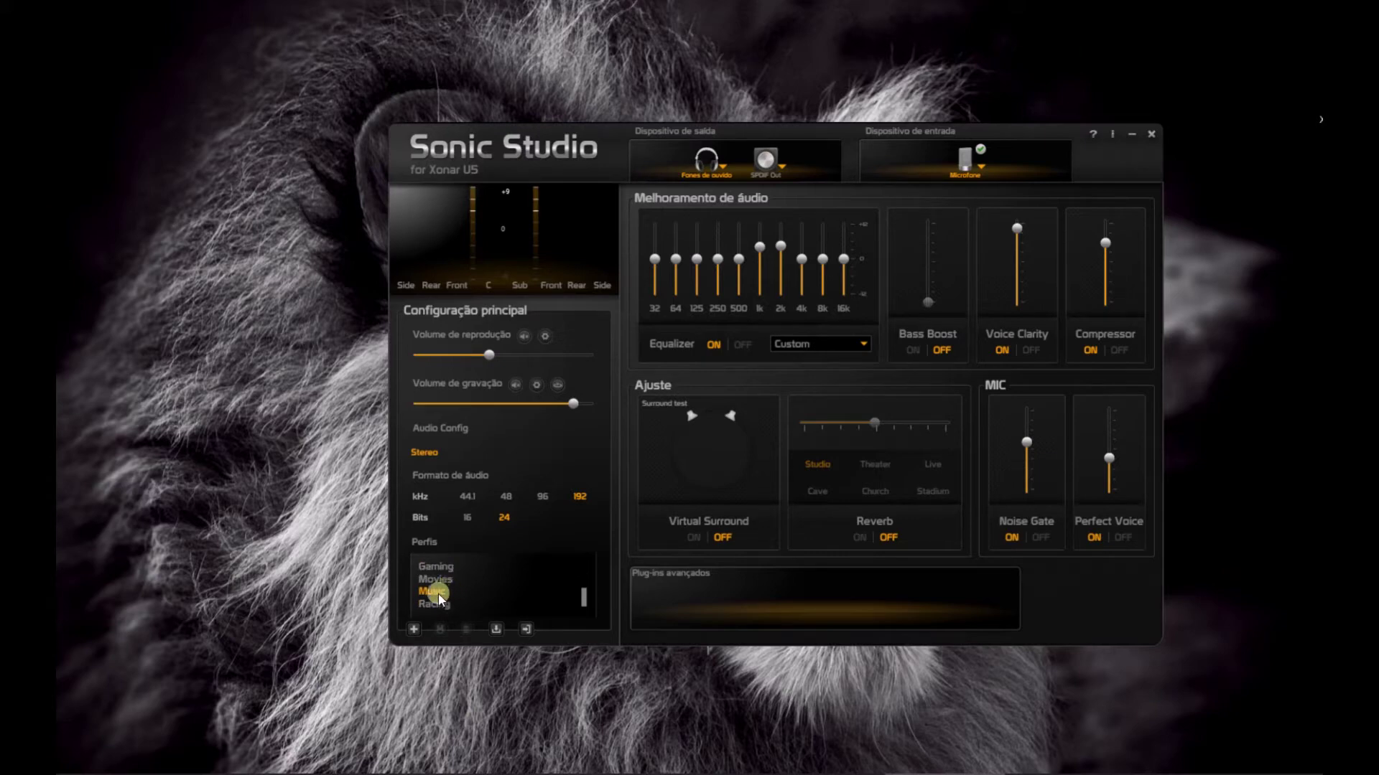
scroll(460, 592, down, 1)
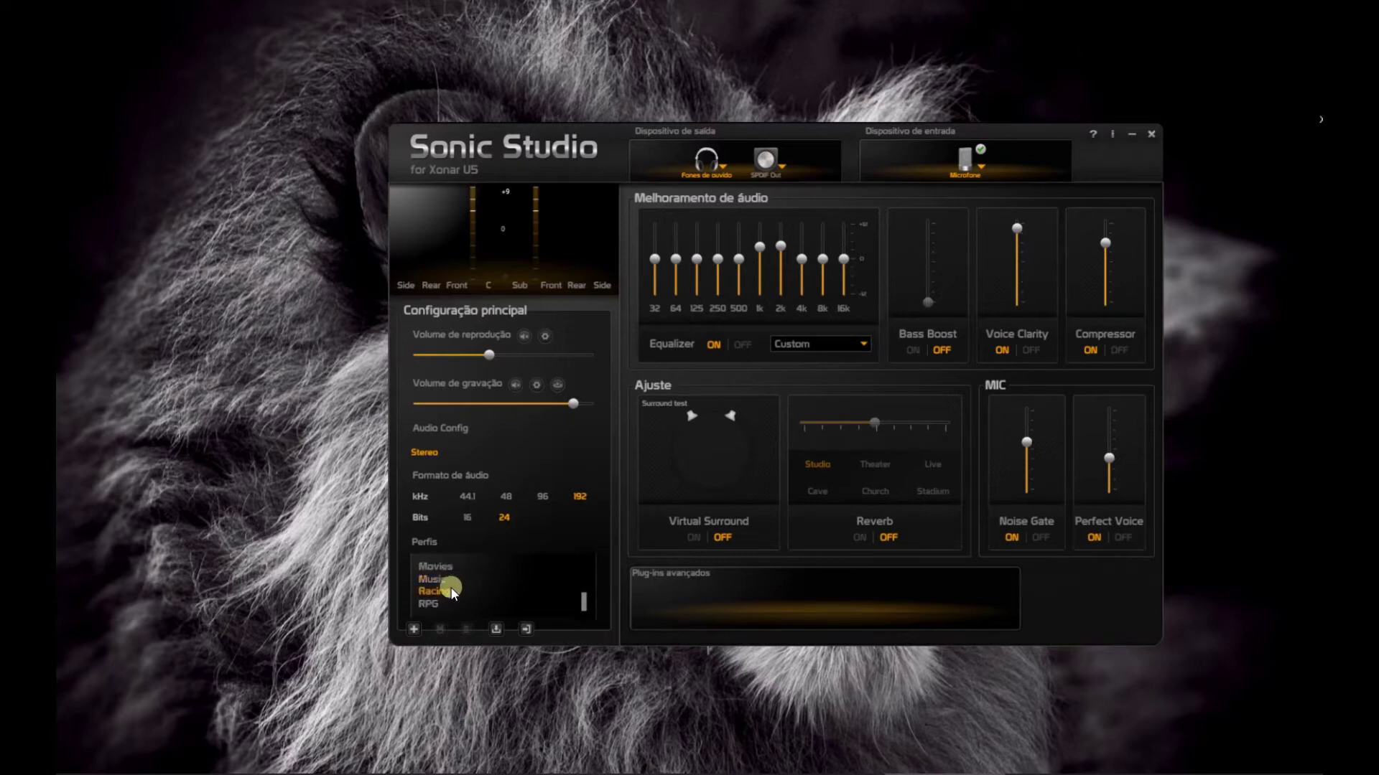
scroll(459, 591, up, 3)
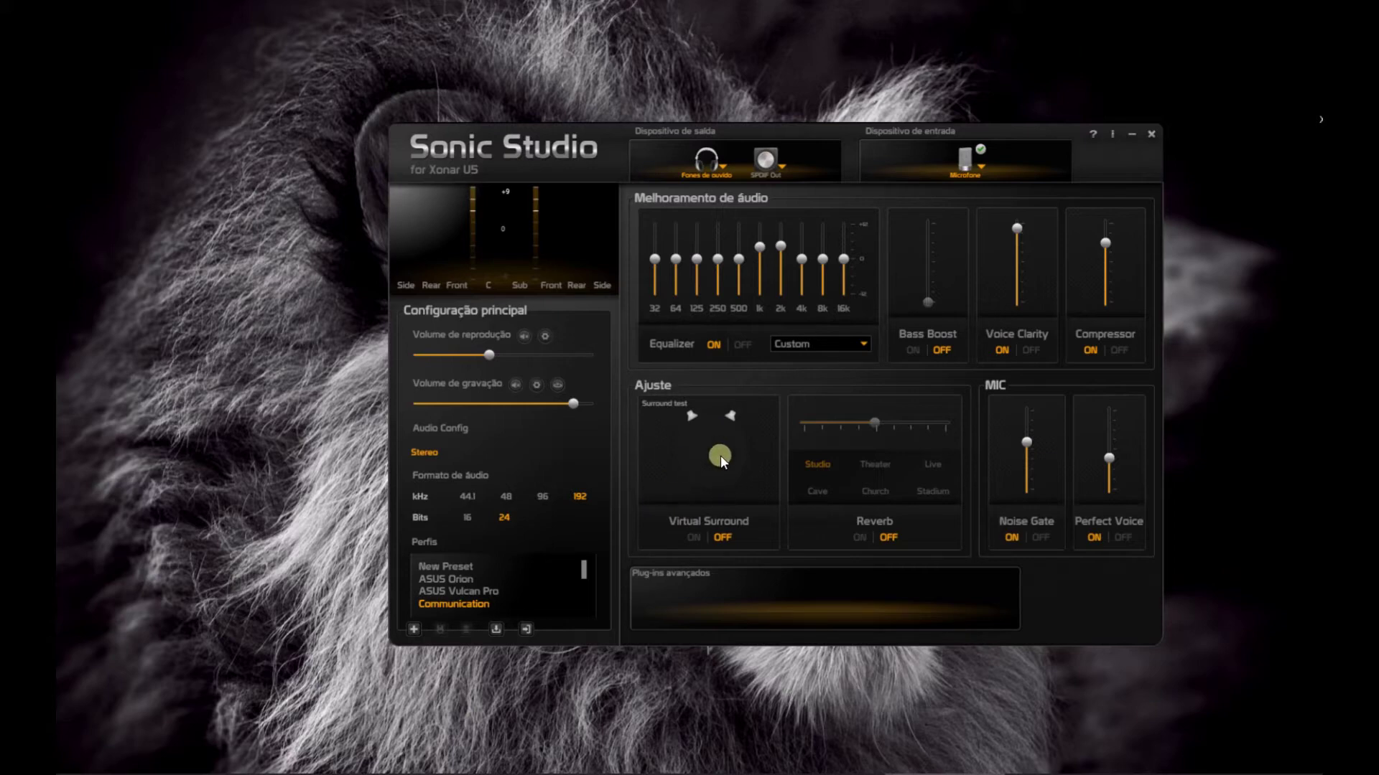
Step: Try Virtual Surround on and off, and try switching on Reverb for the headphone output
click(691, 537)
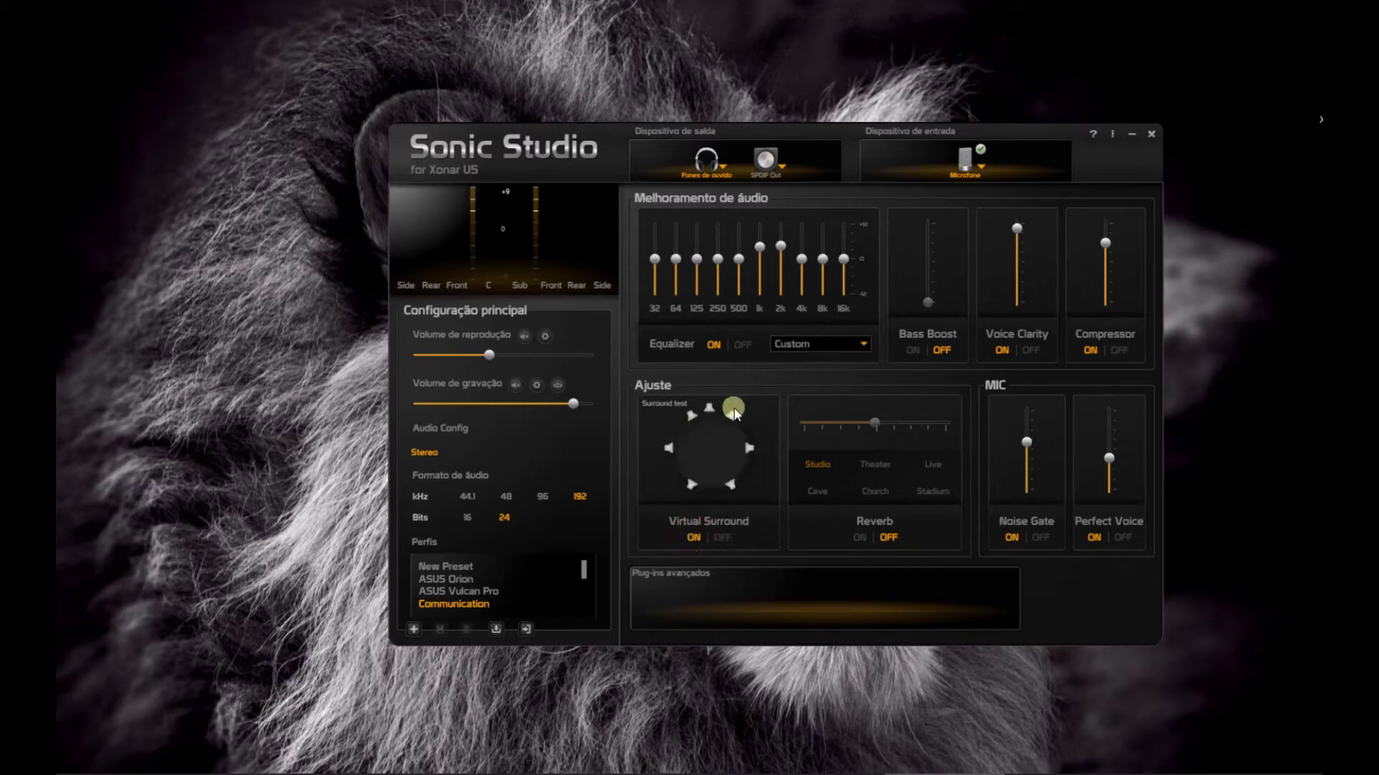
click(721, 537)
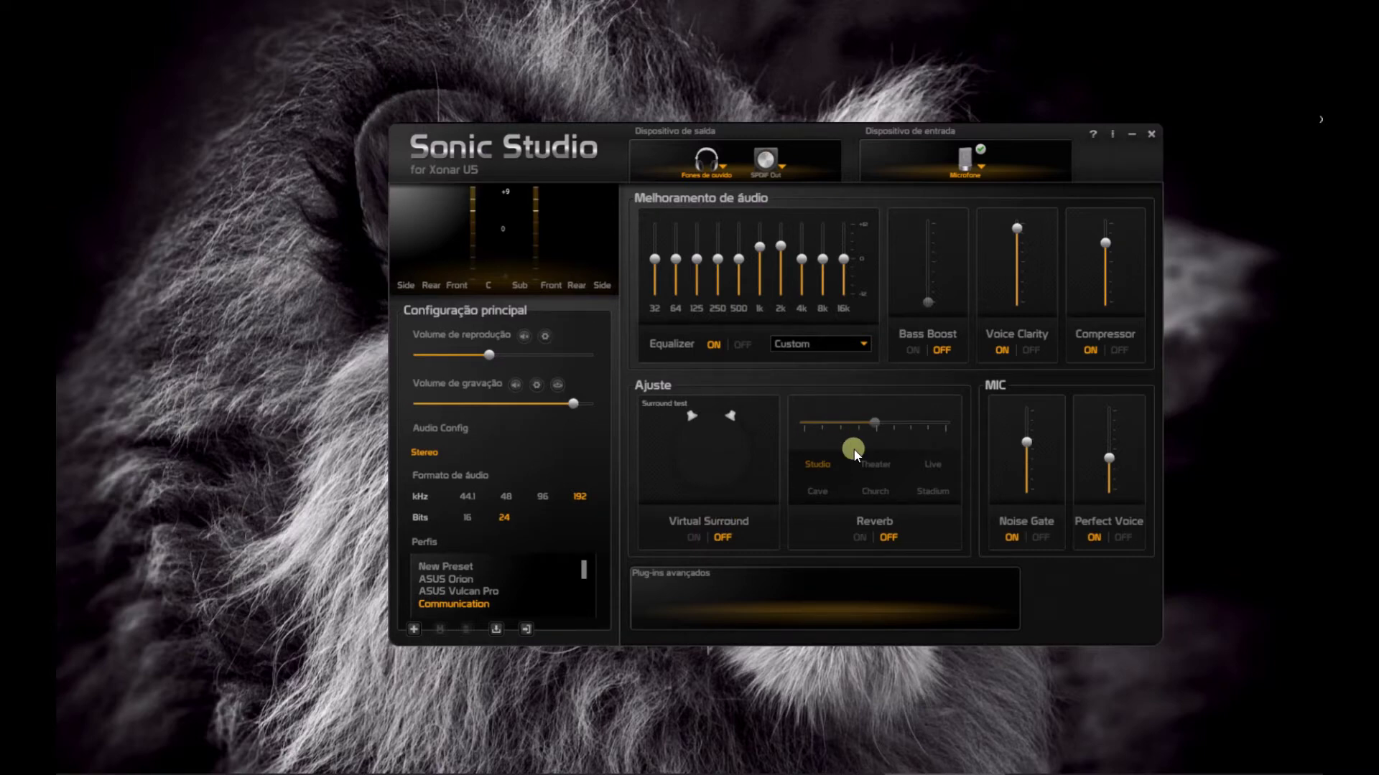
click(860, 538)
Step: Switch the output device to SPDIF Out and, with the microphone selected, set the audio format to 48 kHz
click(716, 173)
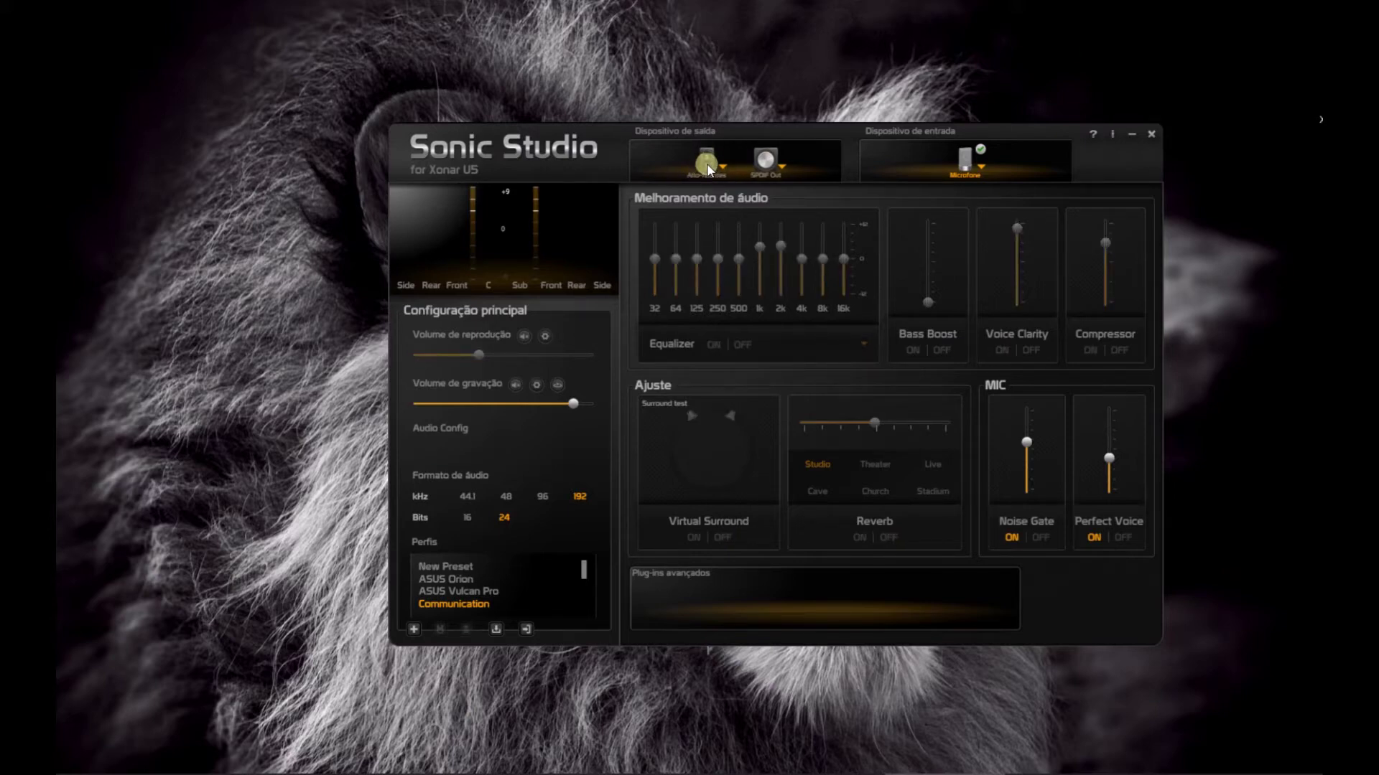
click(971, 161)
click(508, 501)
click(578, 500)
click(506, 498)
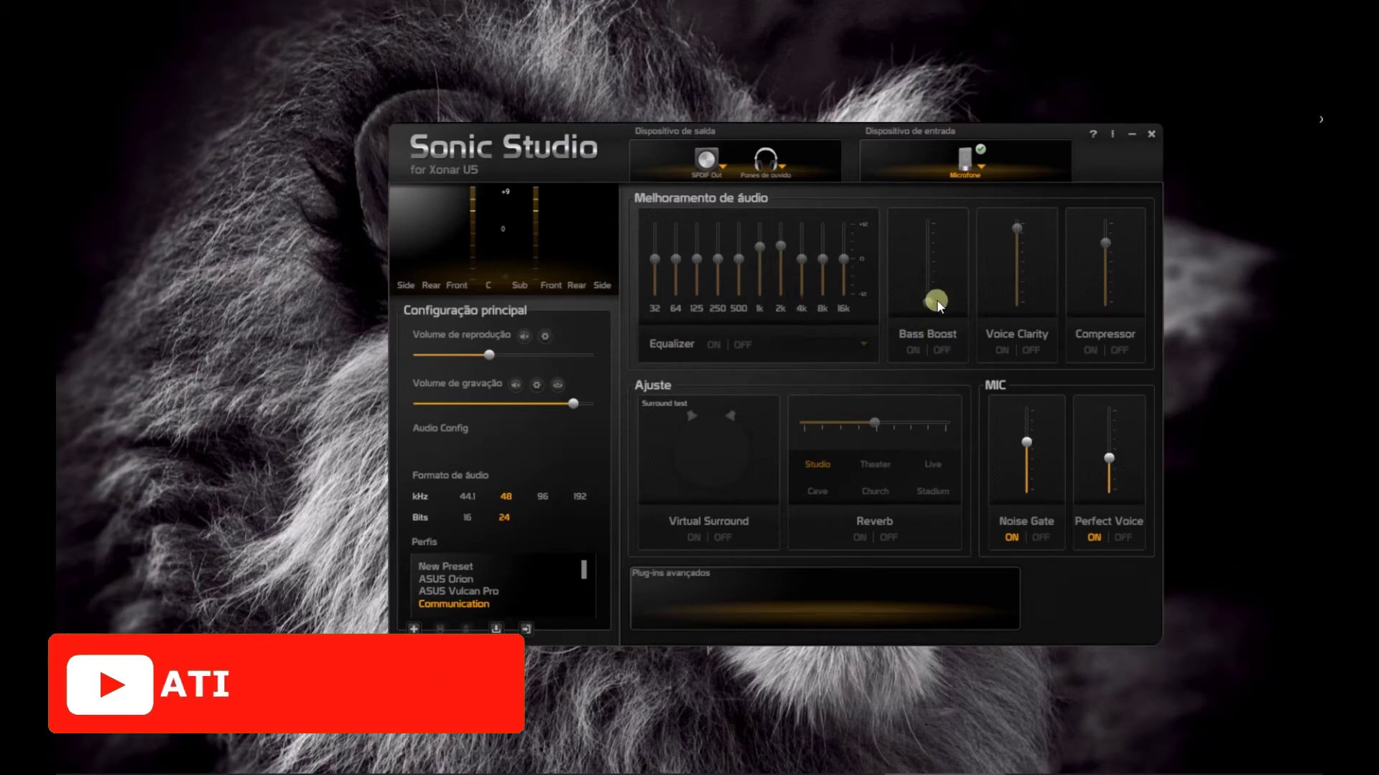
Step: Look through the available audio profiles and close the Sonic Studio window
click(456, 593)
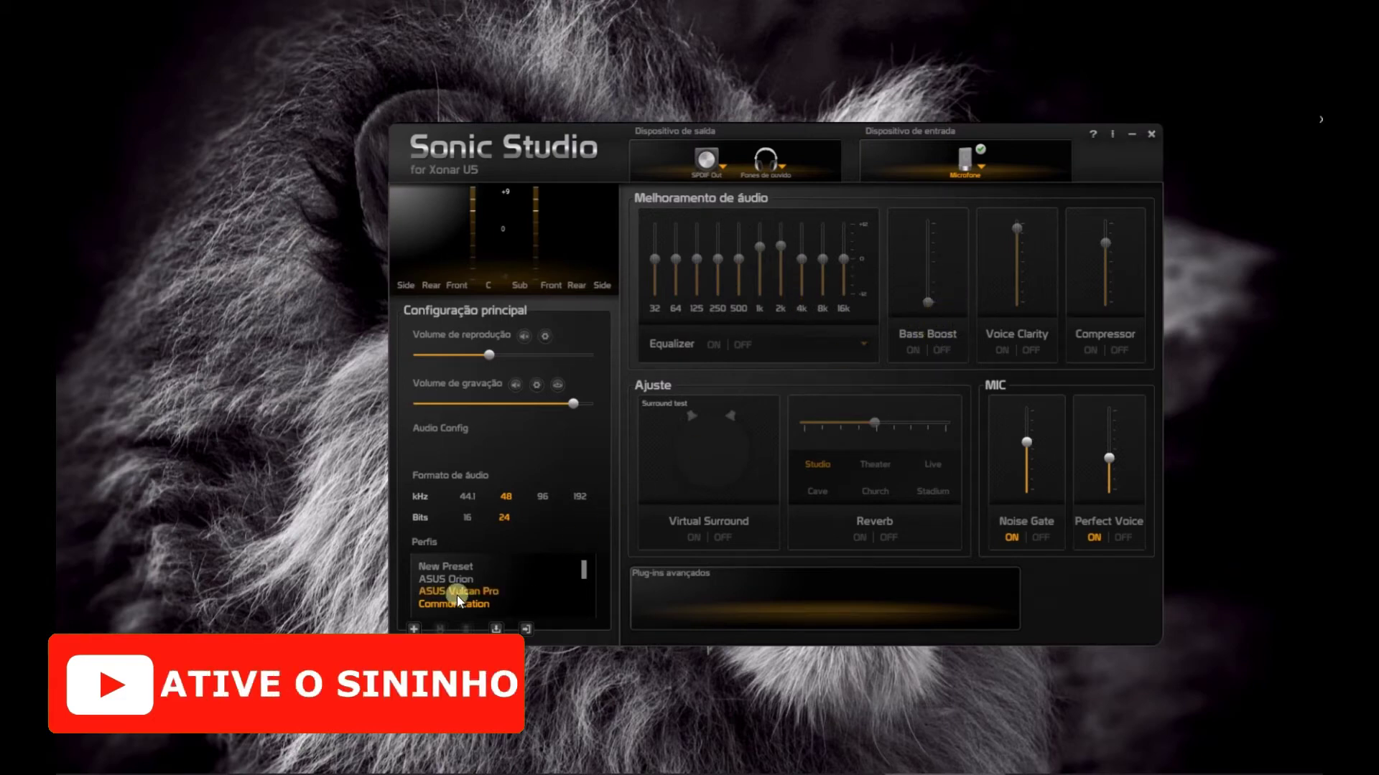
scroll(459, 593, down, 2)
scroll(463, 588, up, 2)
scroll(466, 589, down, 4)
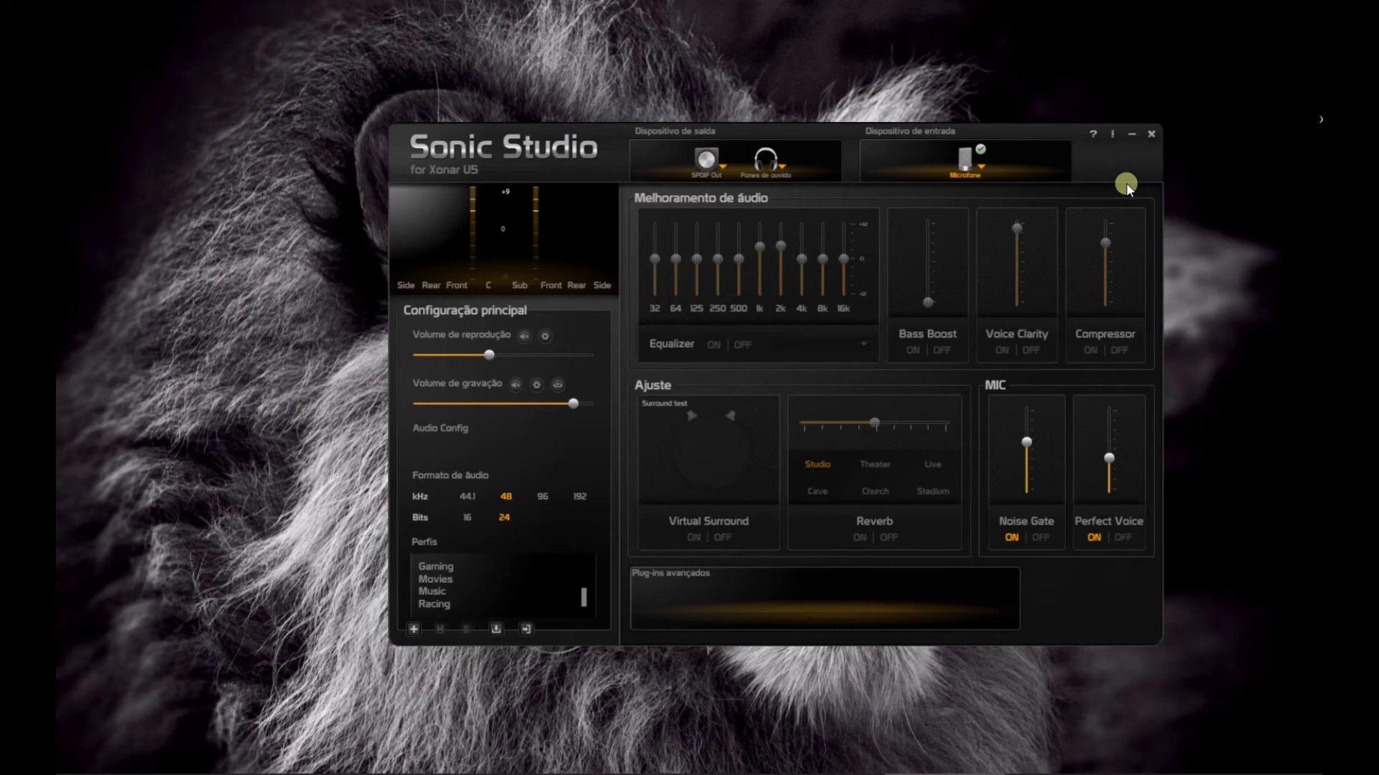
click(1150, 134)
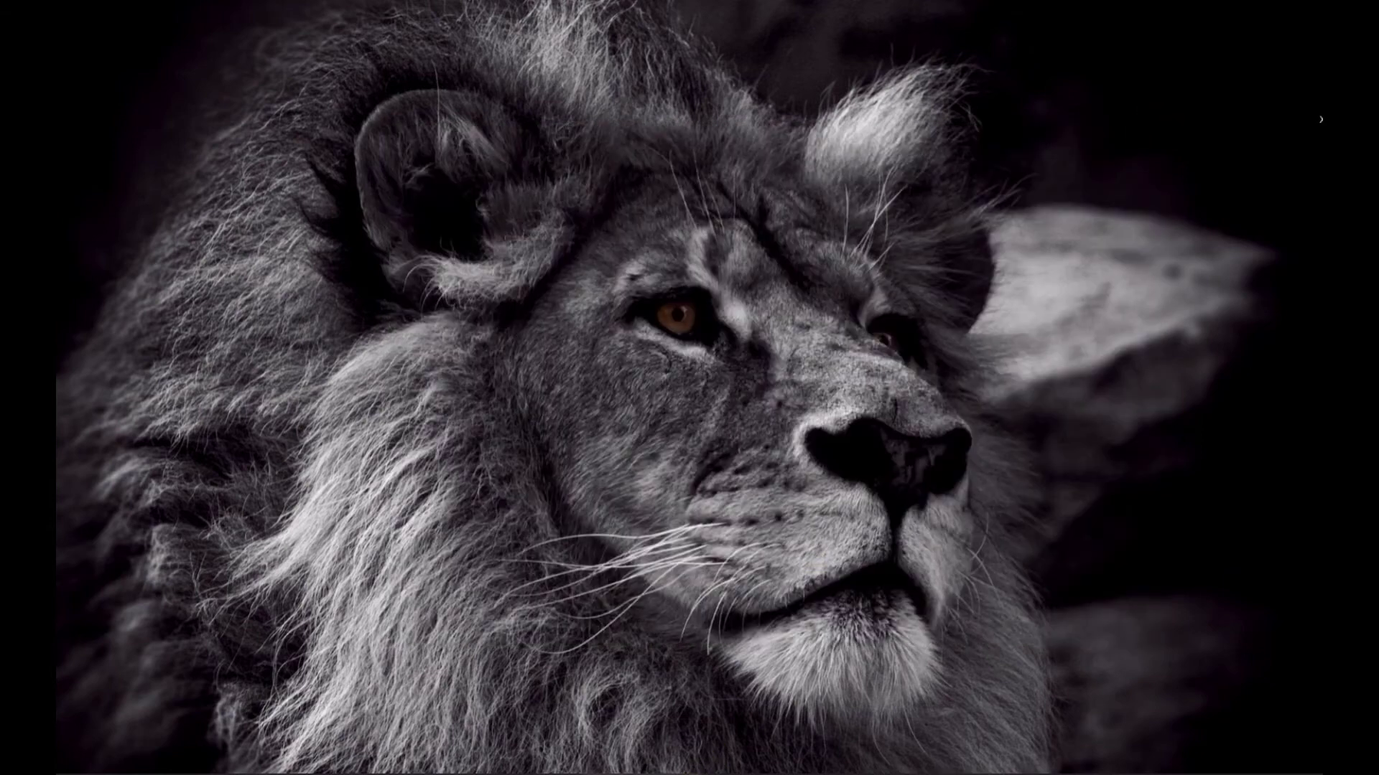
Step: Switch to the browser and open the Suporte page from the ASUS Brasil home page
click(668, 774)
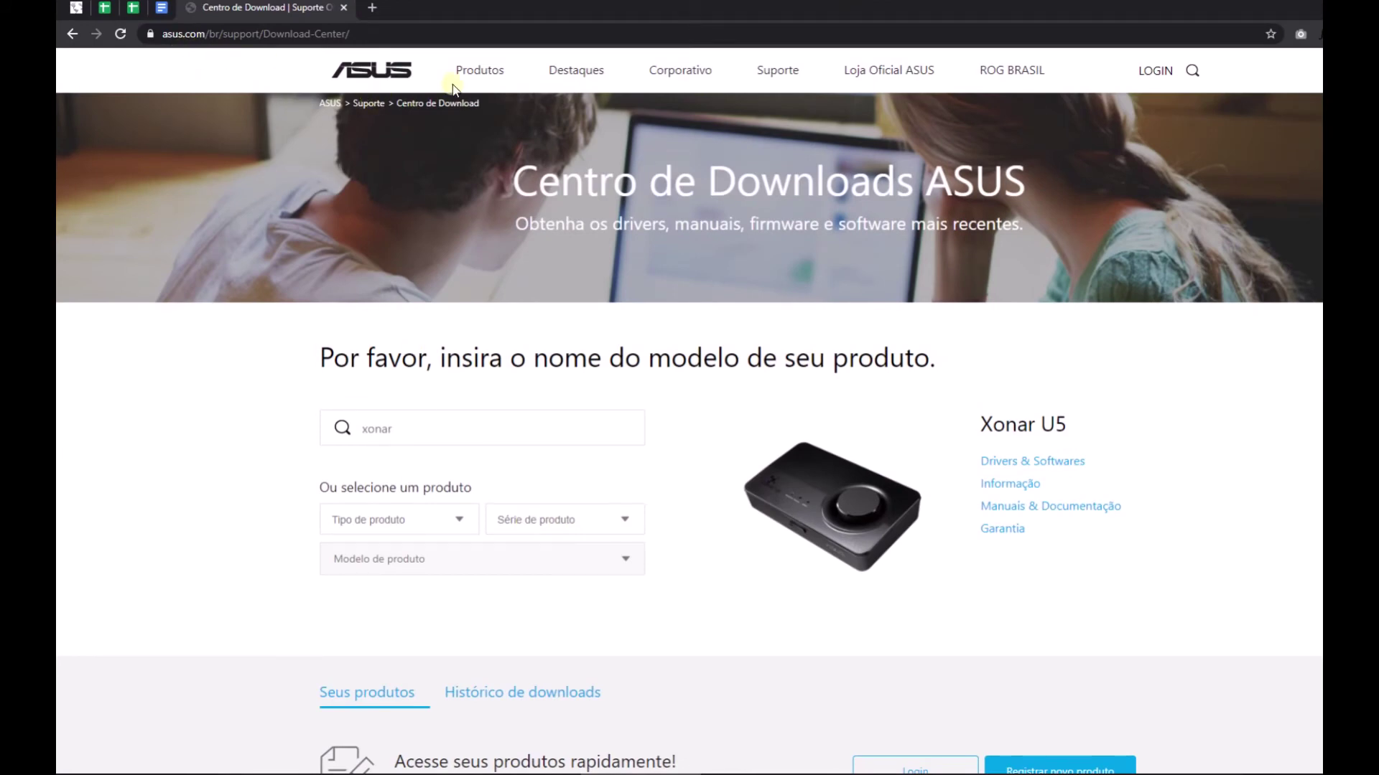
click(393, 72)
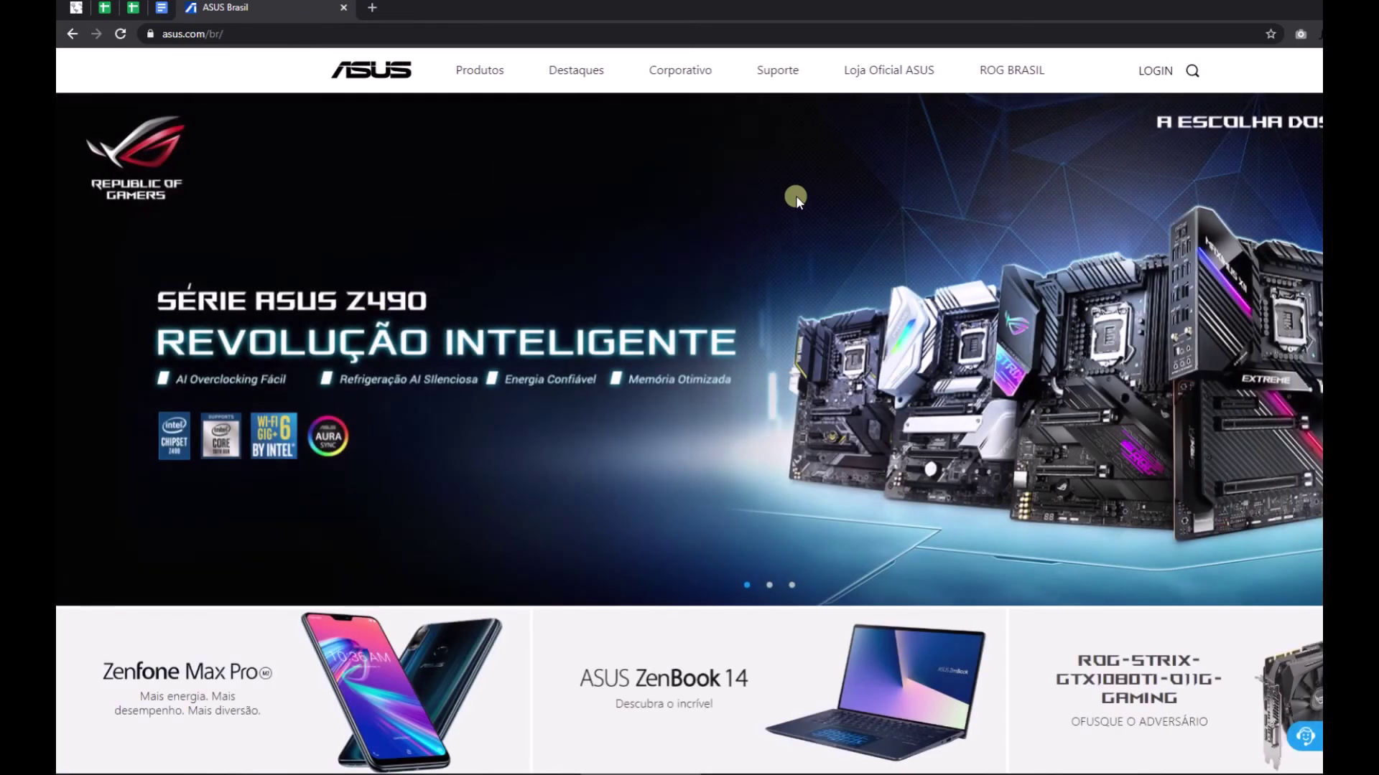
mouse_move(787, 74)
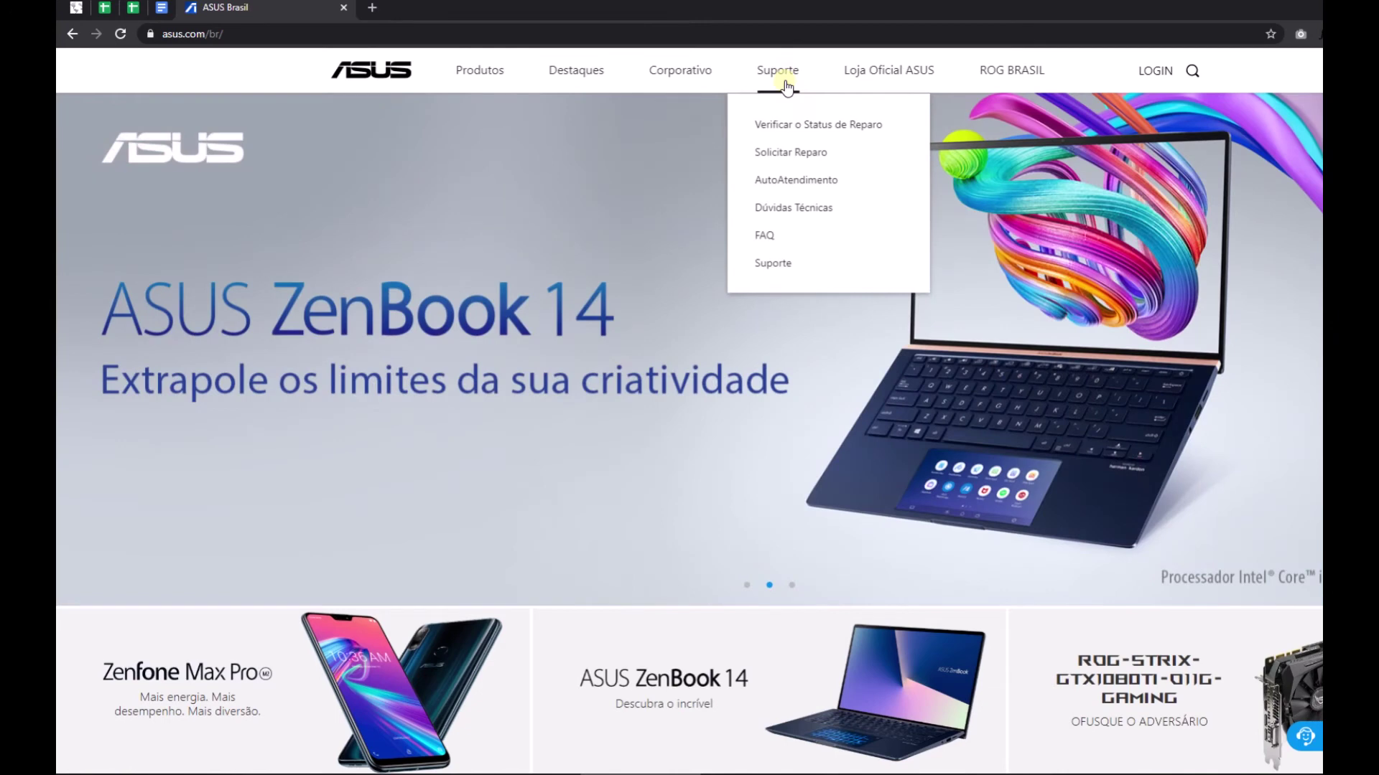
click(778, 262)
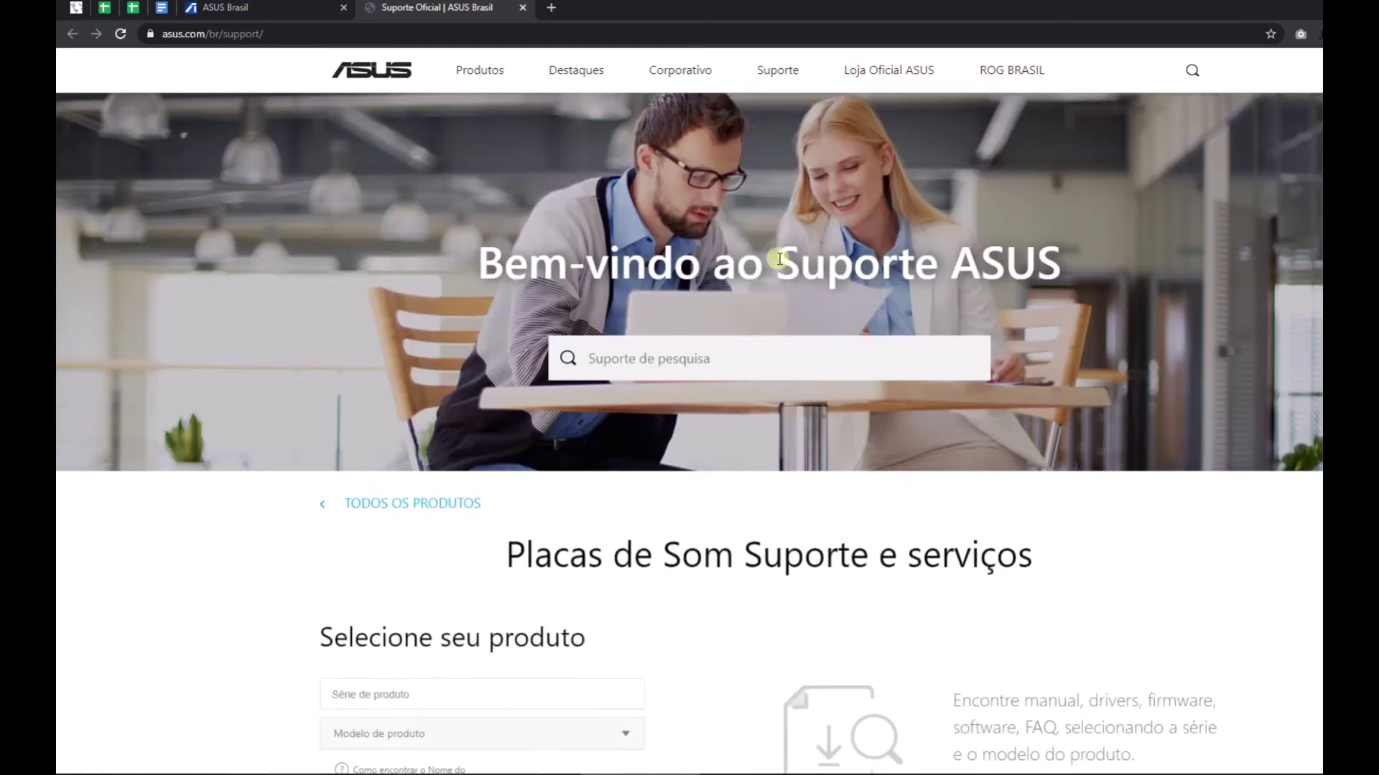
Step: Enter the ASUS Download Center from the Drivers e Manuais section of the support page
scroll(237, 399, down, 3)
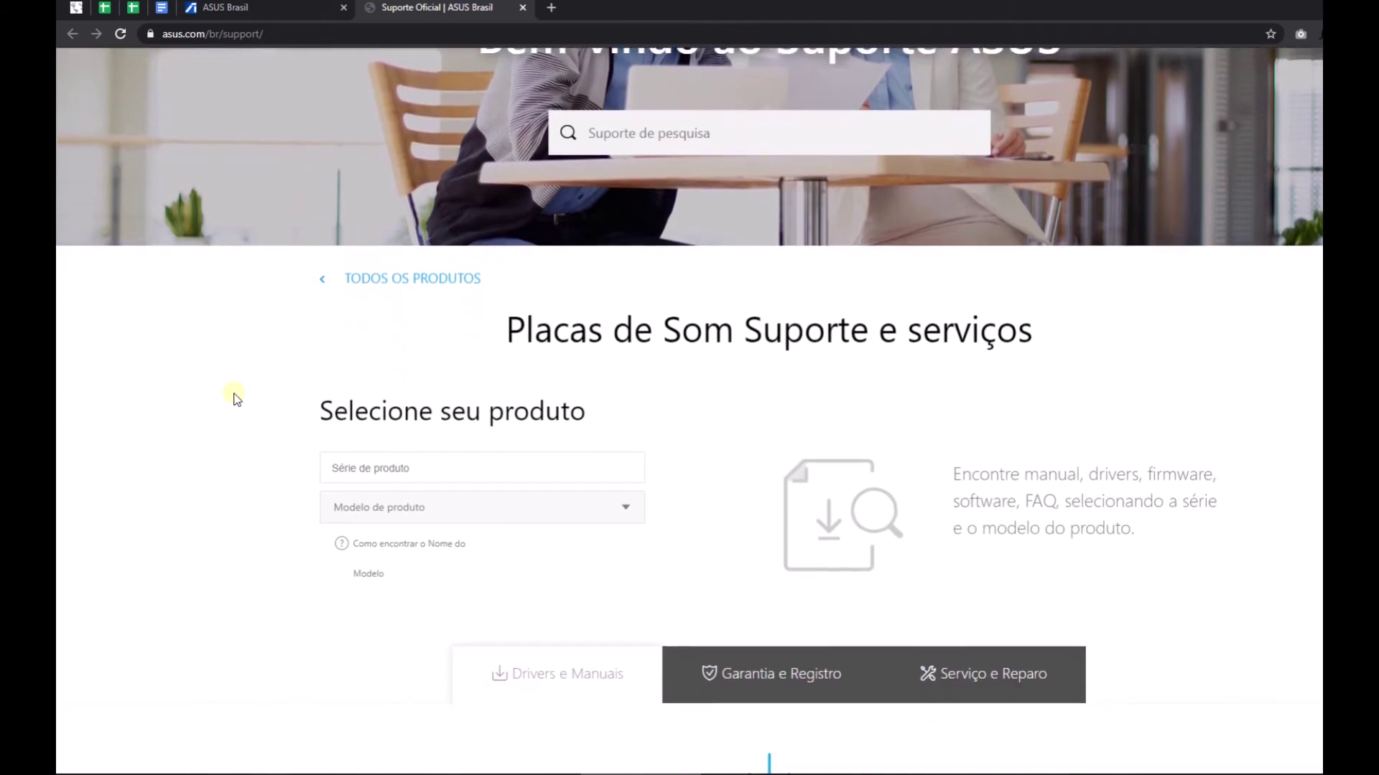
scroll(234, 397, down, 1)
scroll(231, 394, down, 2)
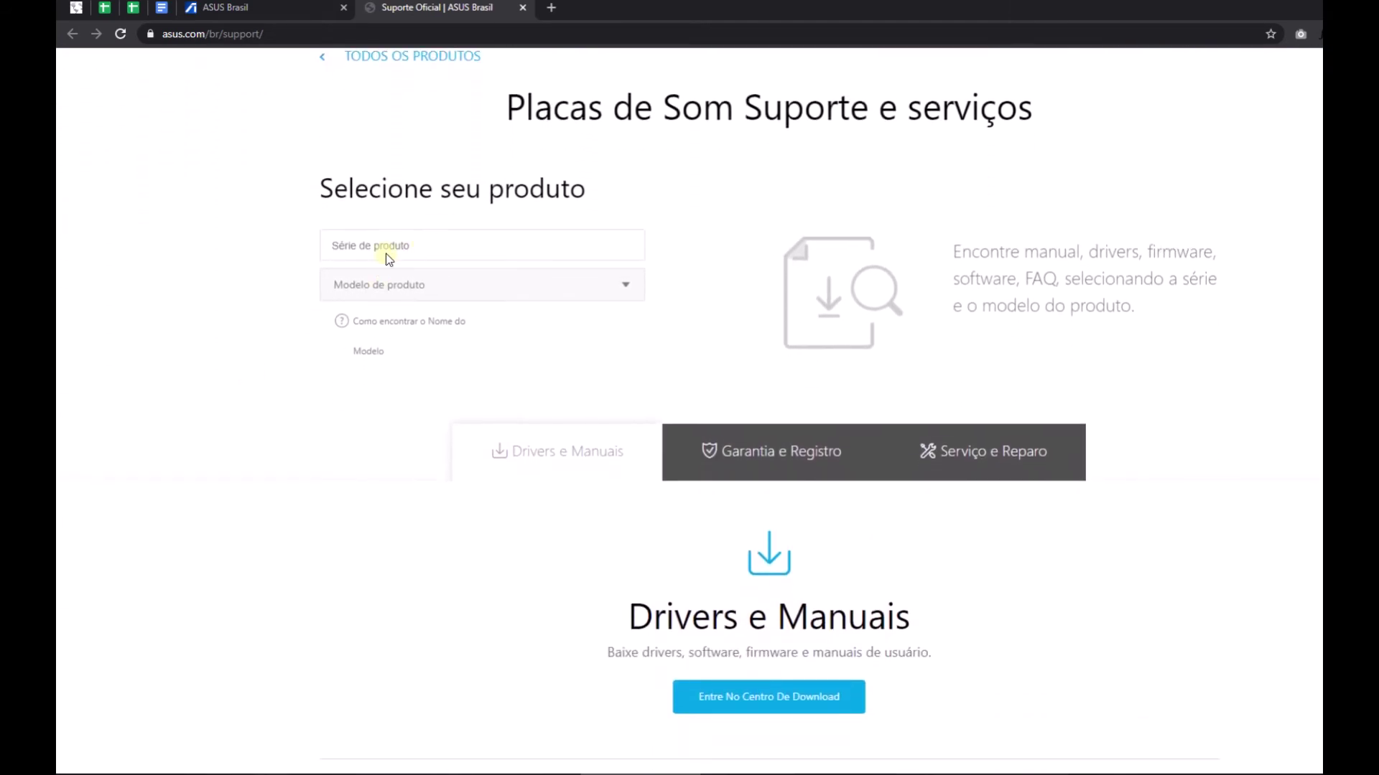
scroll(430, 416, down, 3)
click(761, 478)
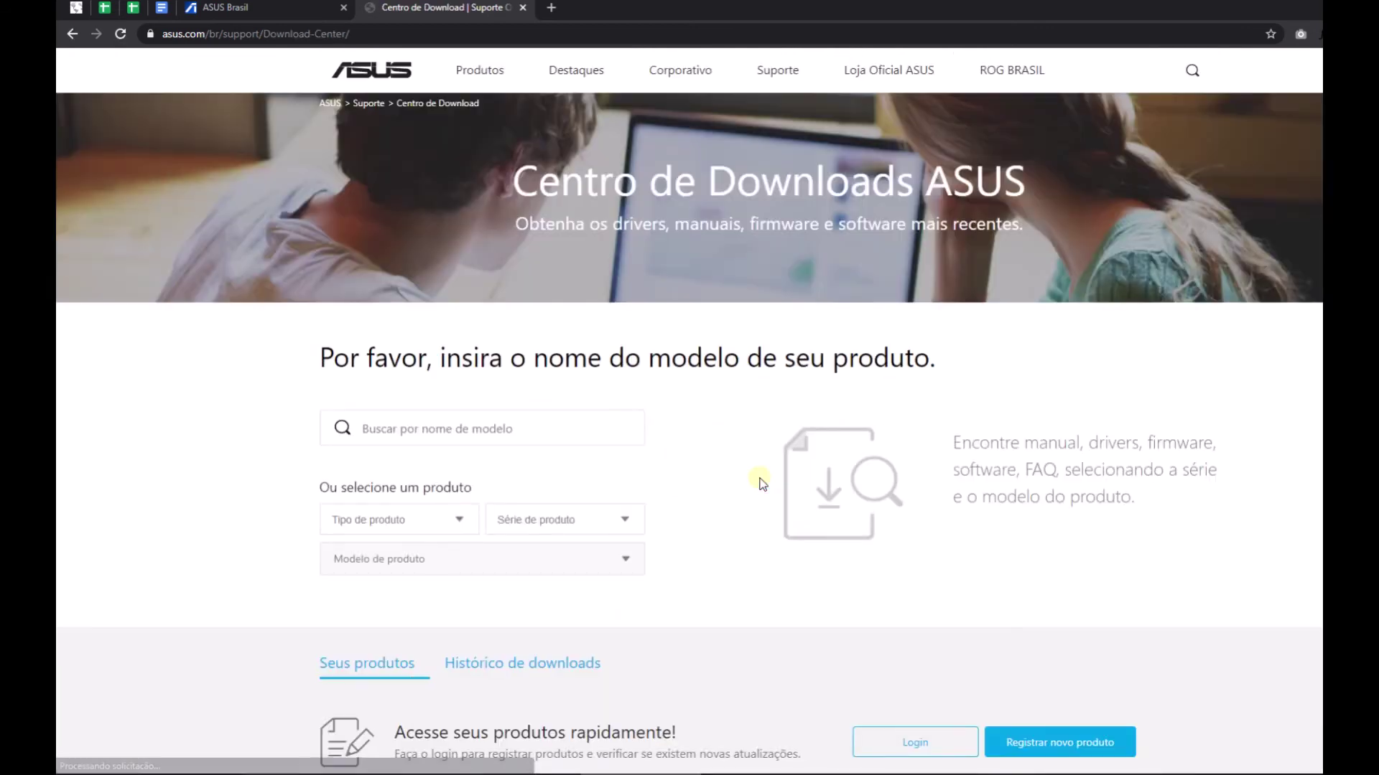
Step: Search the Download Center for "xonar u5", choose Xonar U5 and open its Drivers & Softwares page
click(431, 438)
text(x)
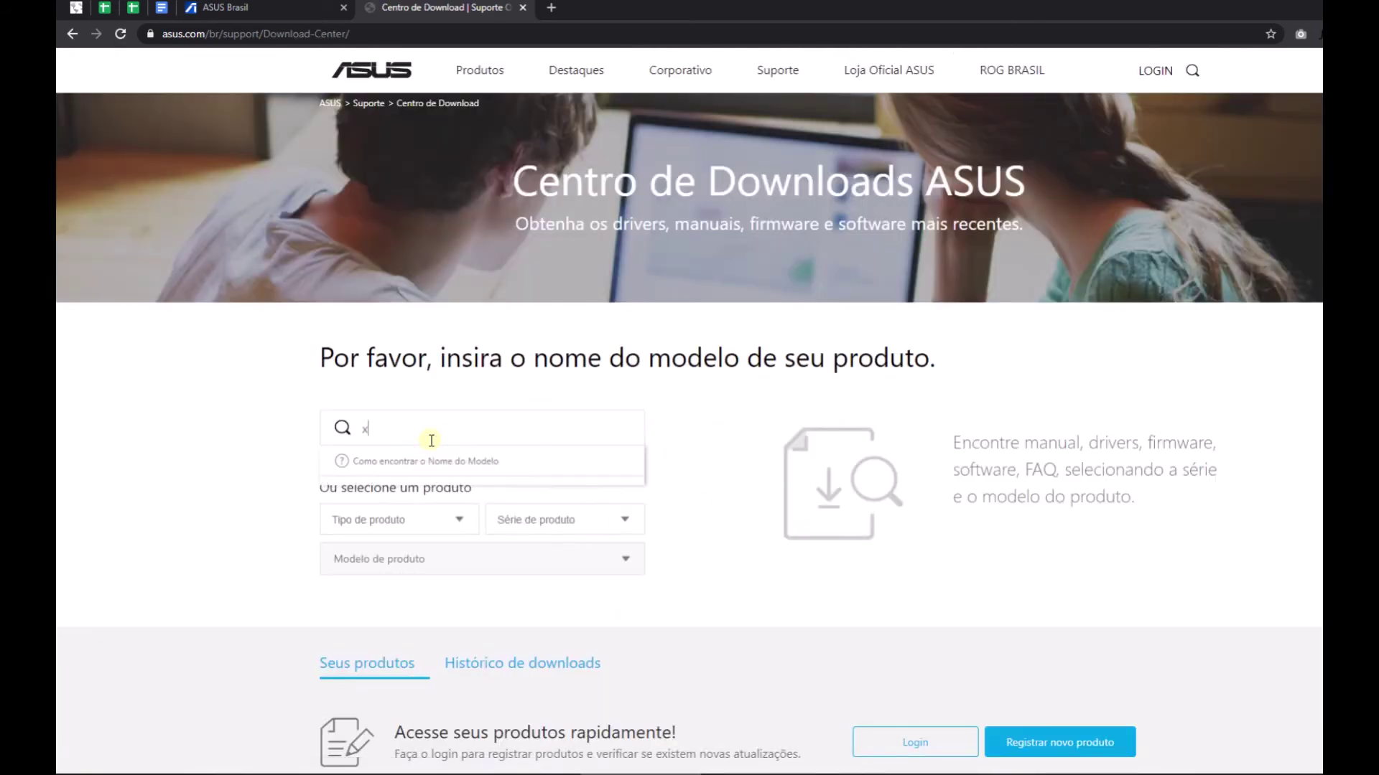
text(onar u5)
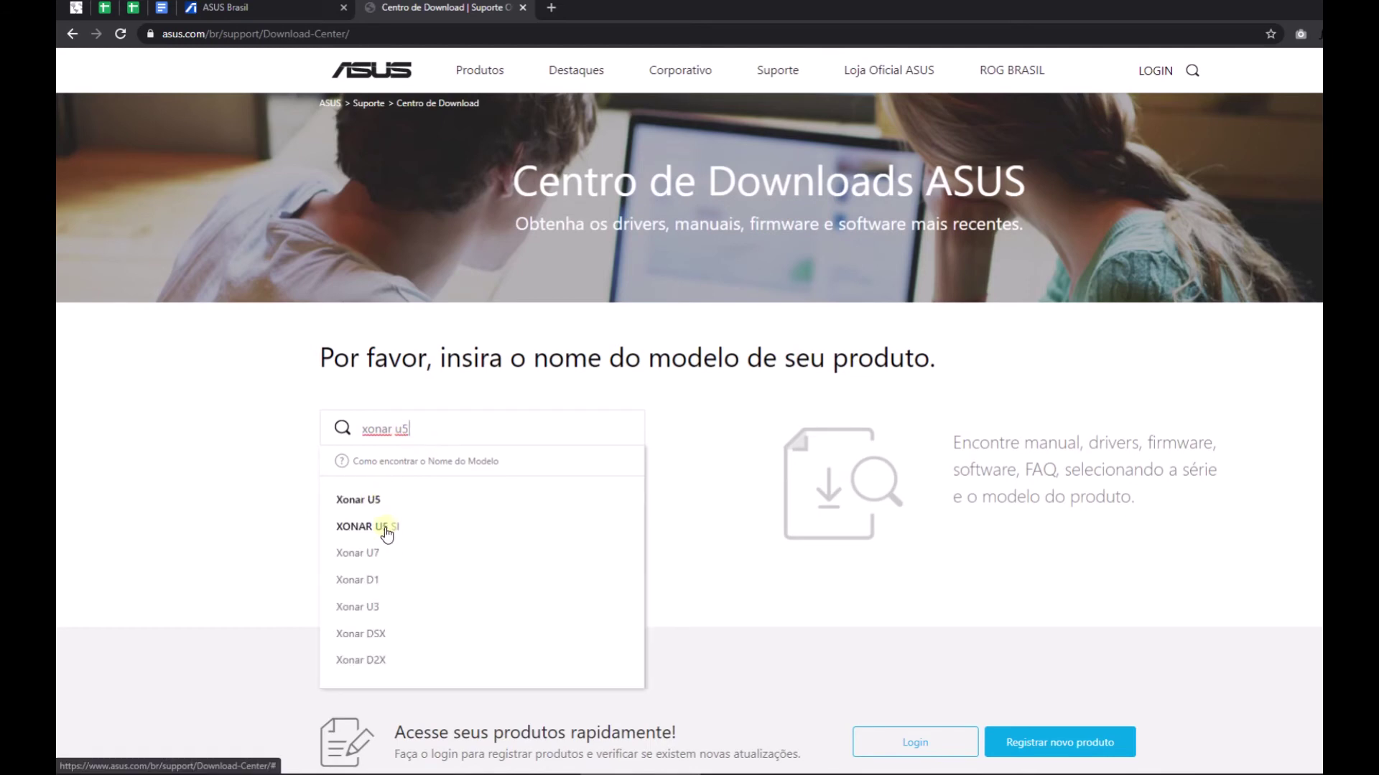
click(359, 501)
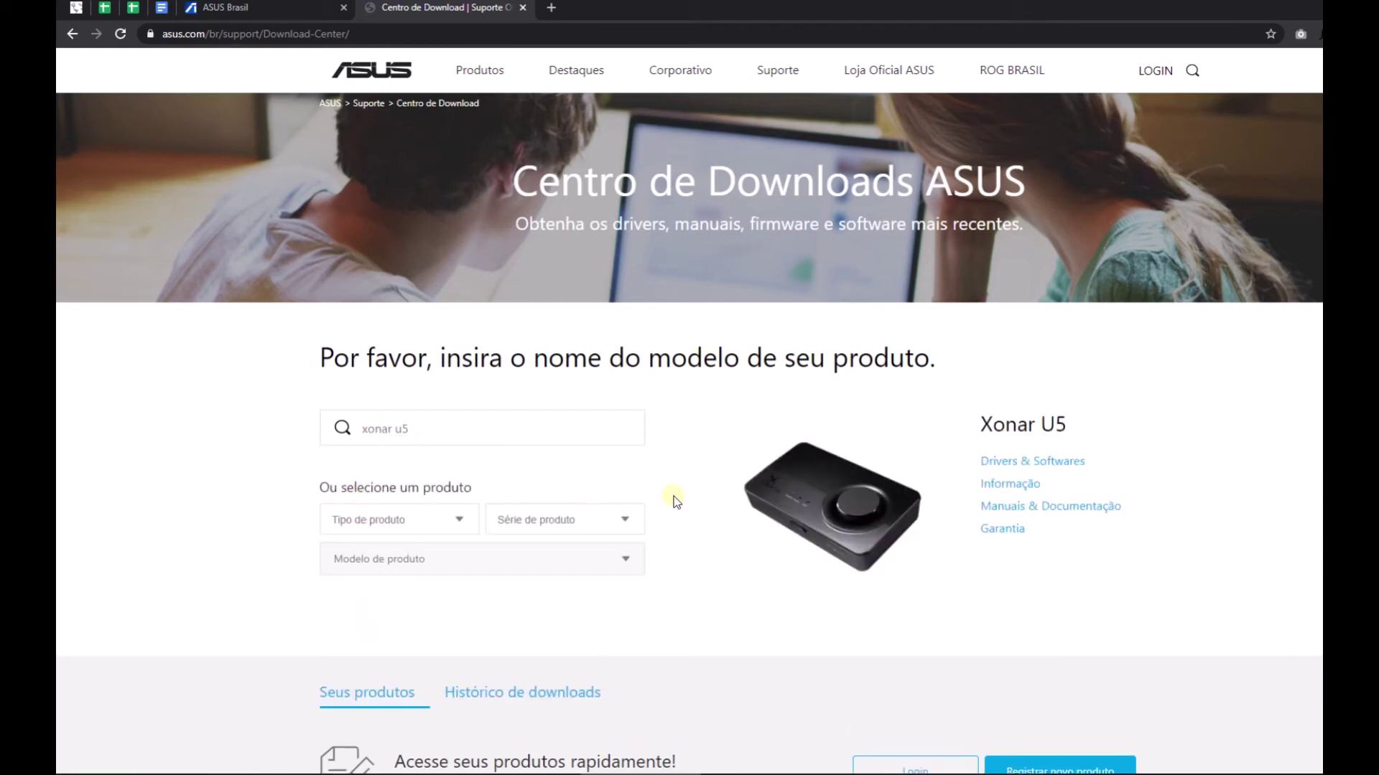
click(1055, 460)
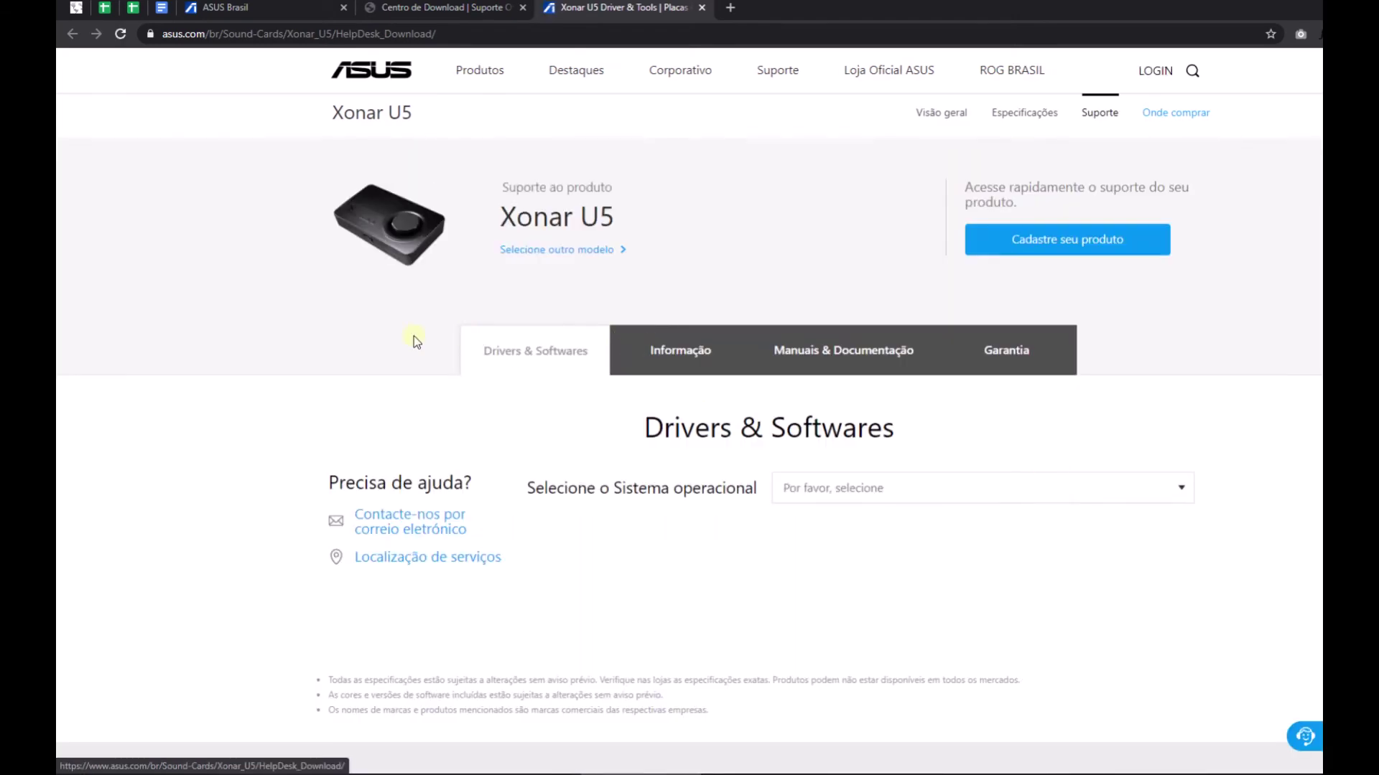
Step: Select Windows 10 64-bit as the operating system and download the Xonar U5 audio driver version 1.0.13
click(812, 488)
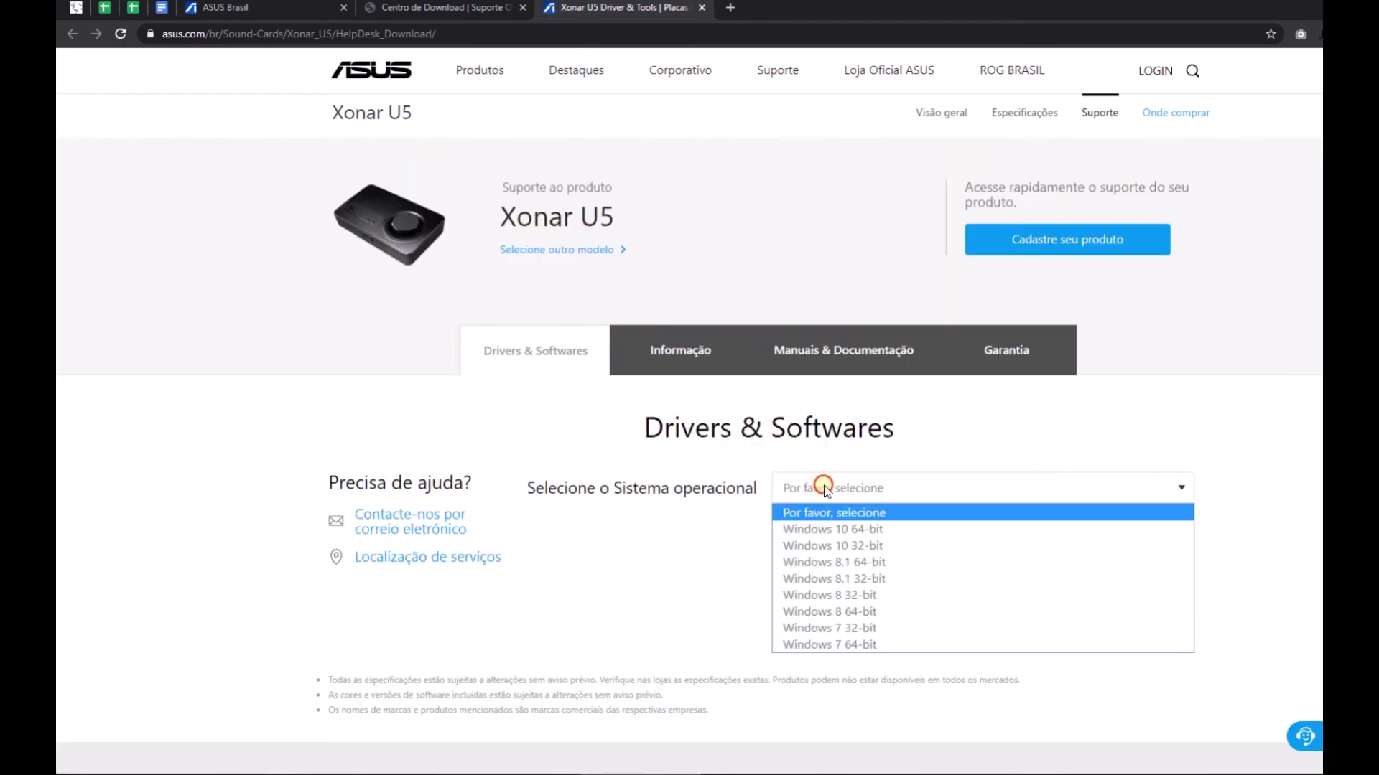
click(873, 530)
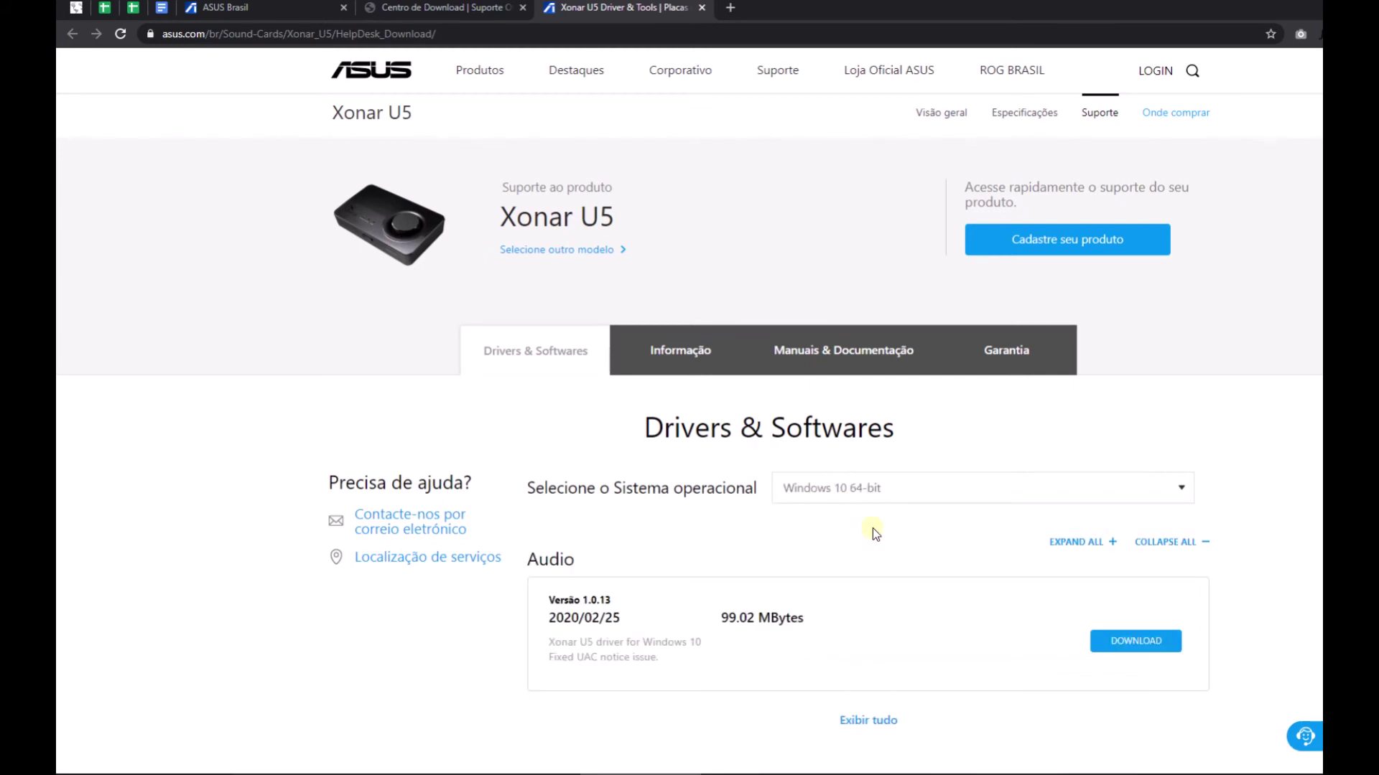
click(857, 487)
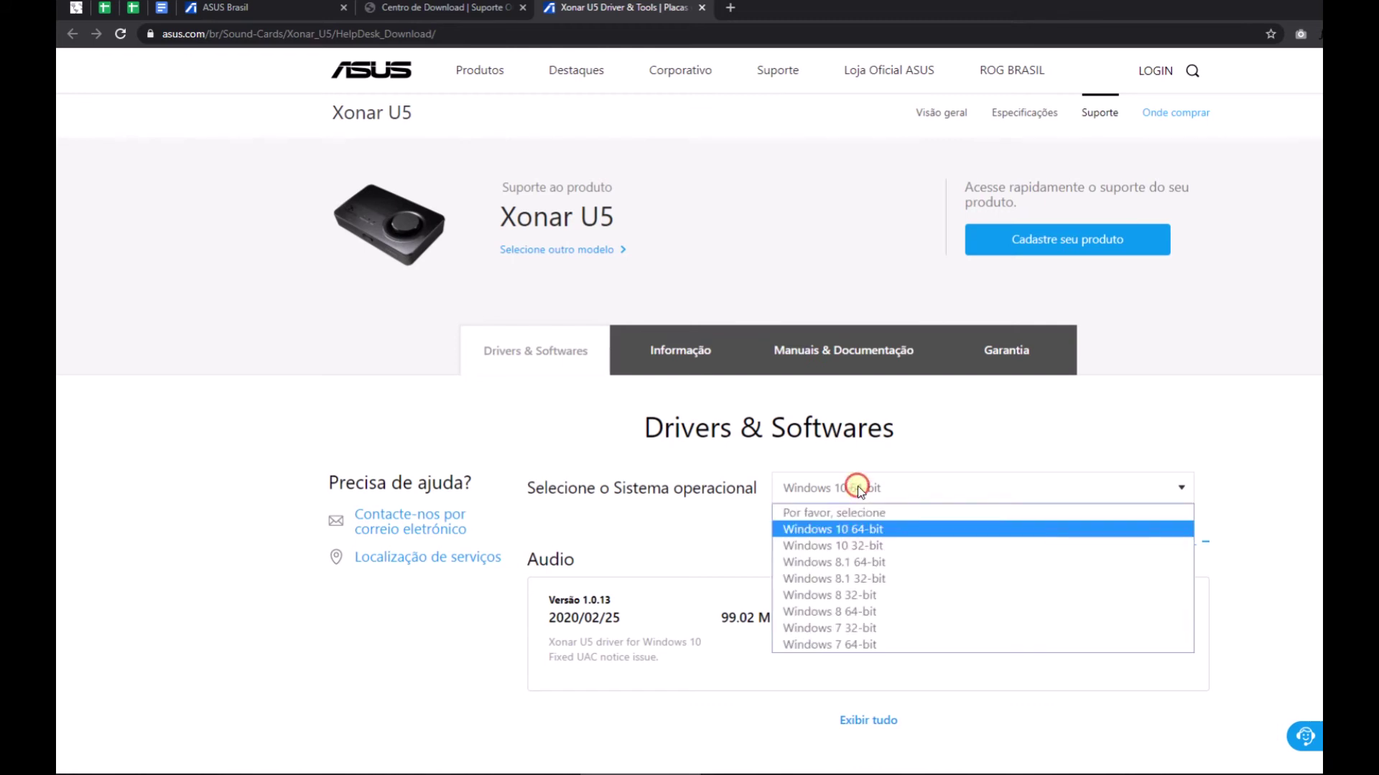
click(853, 531)
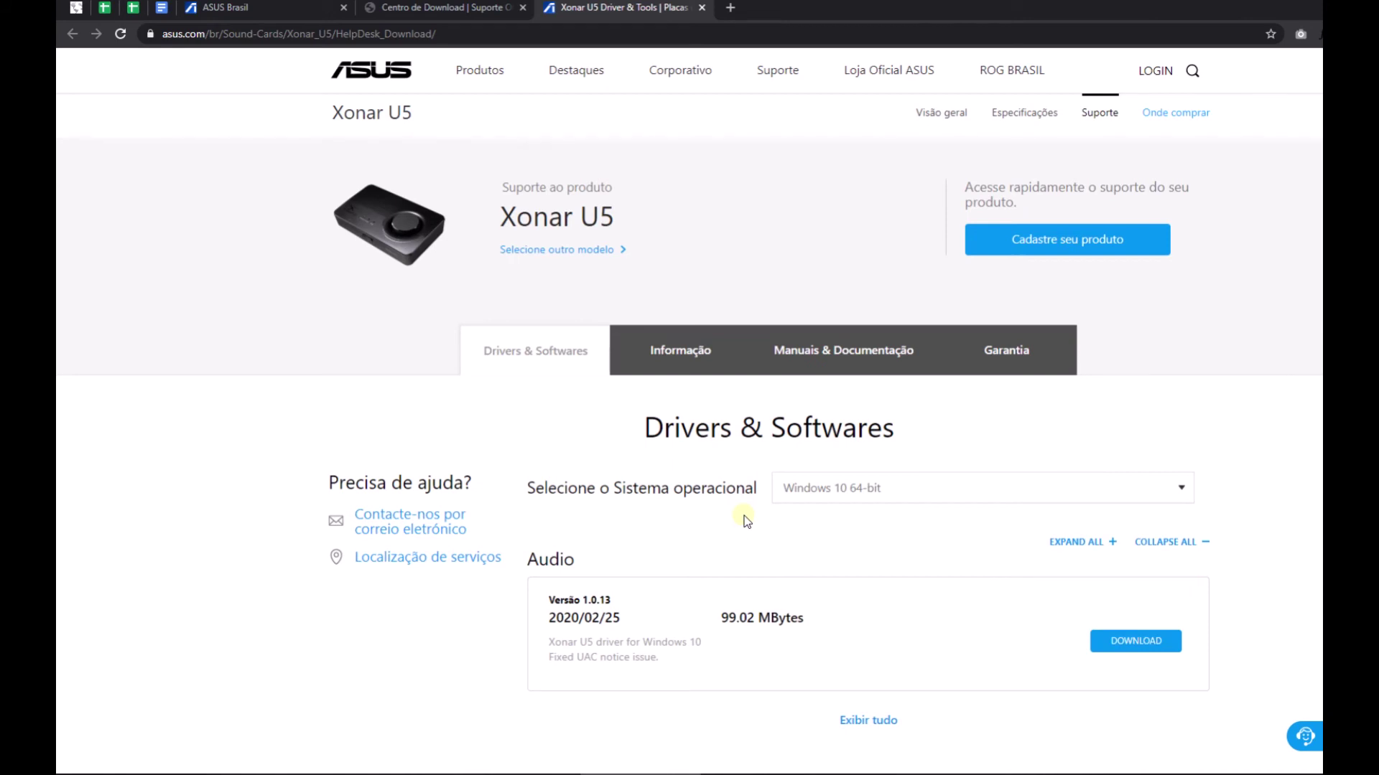
click(1130, 646)
Step: Go to the desktop's Xonar U5 folder, open U5_ver1.05_20150723 and run U5_1.0.5_Setup.exe
key(super+d)
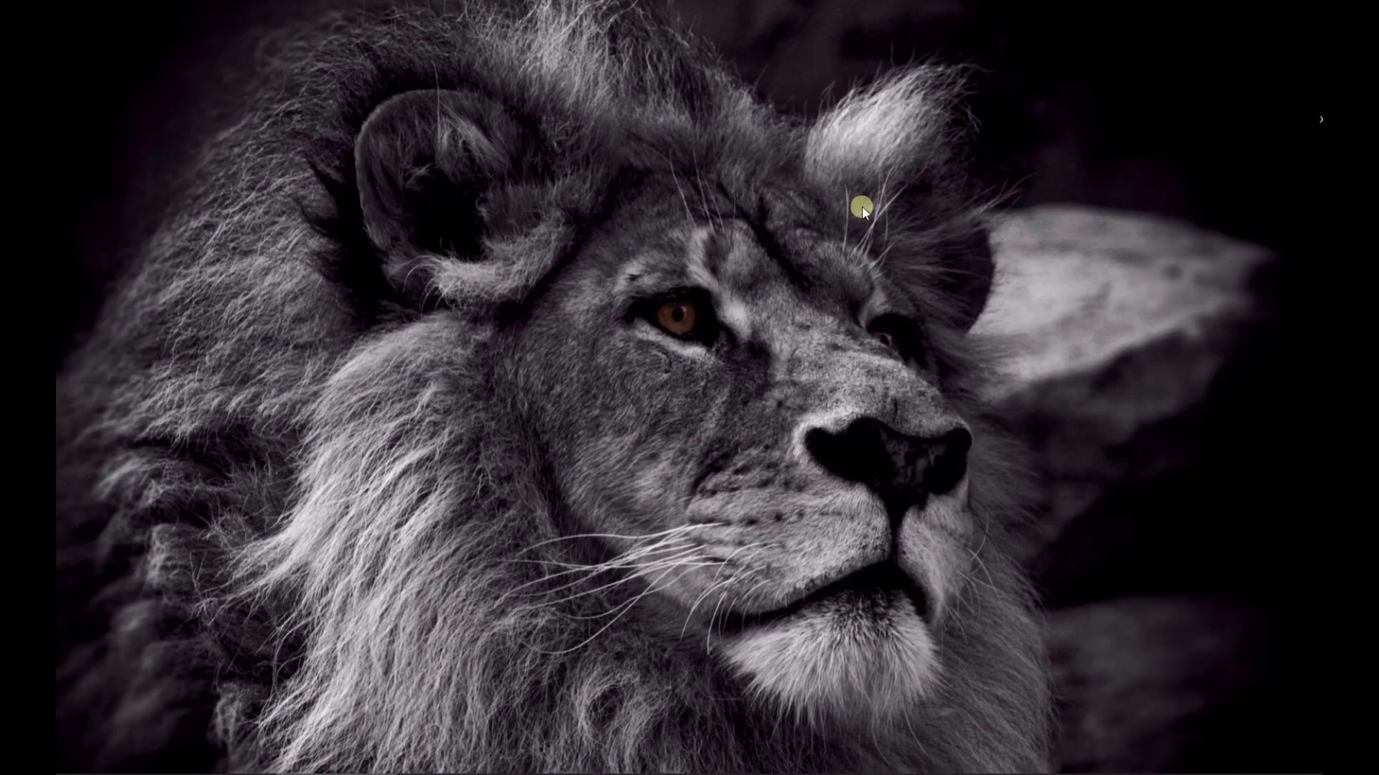
click(1316, 99)
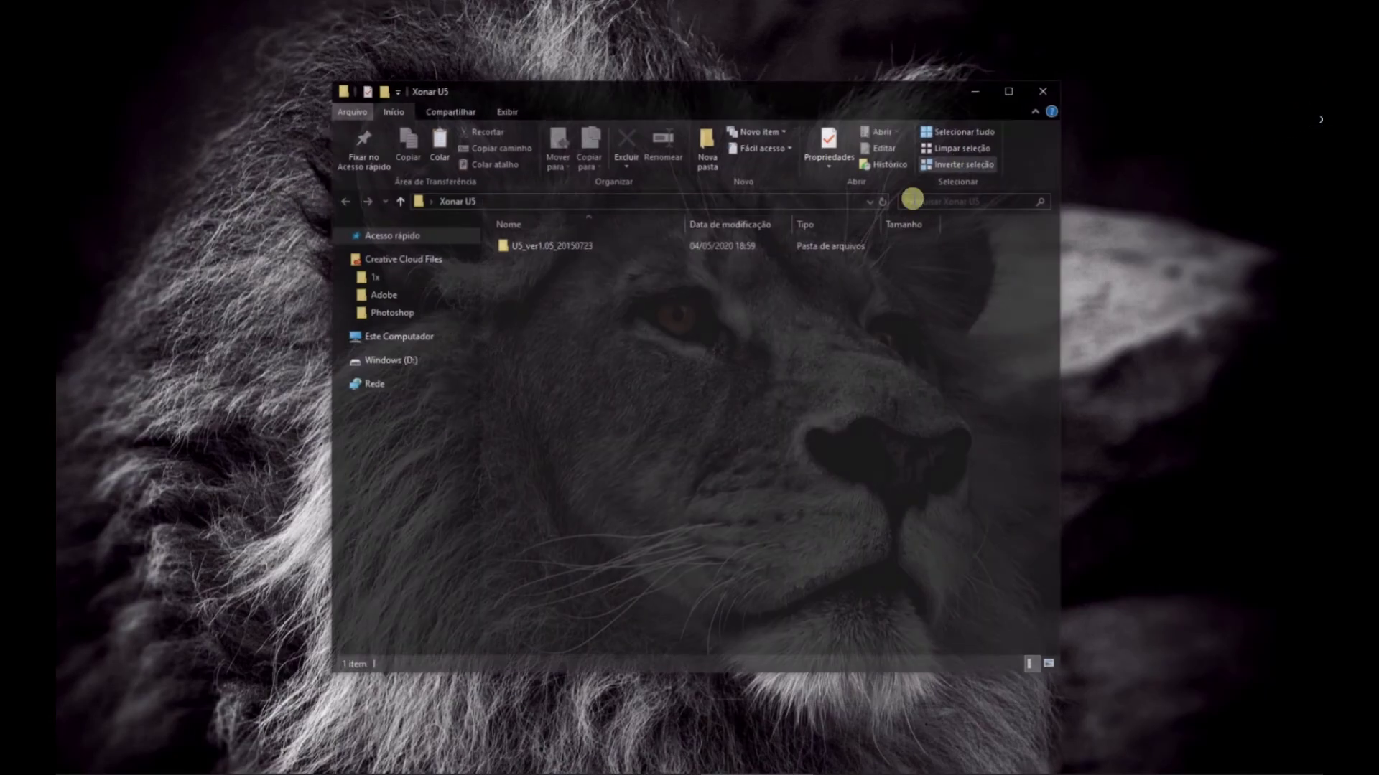
double_click(565, 248)
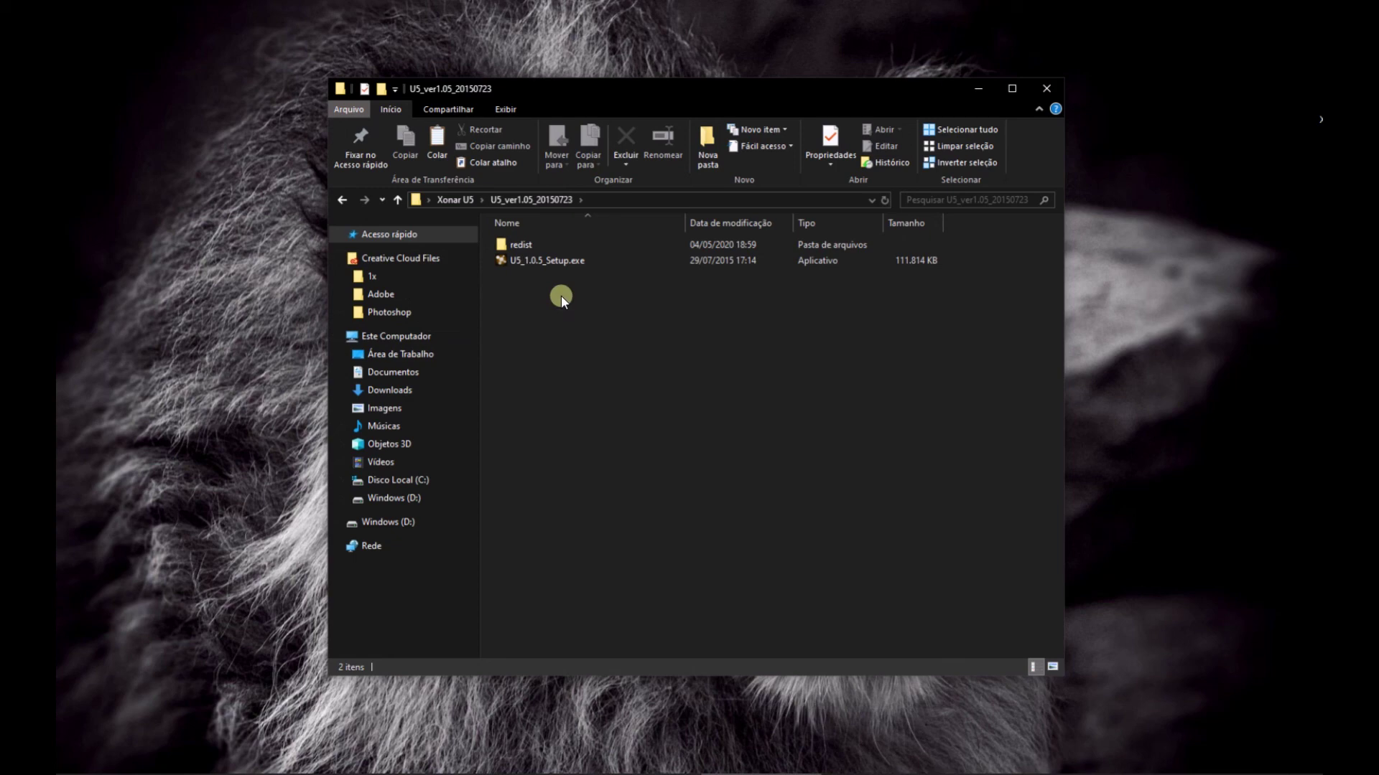
click(553, 263)
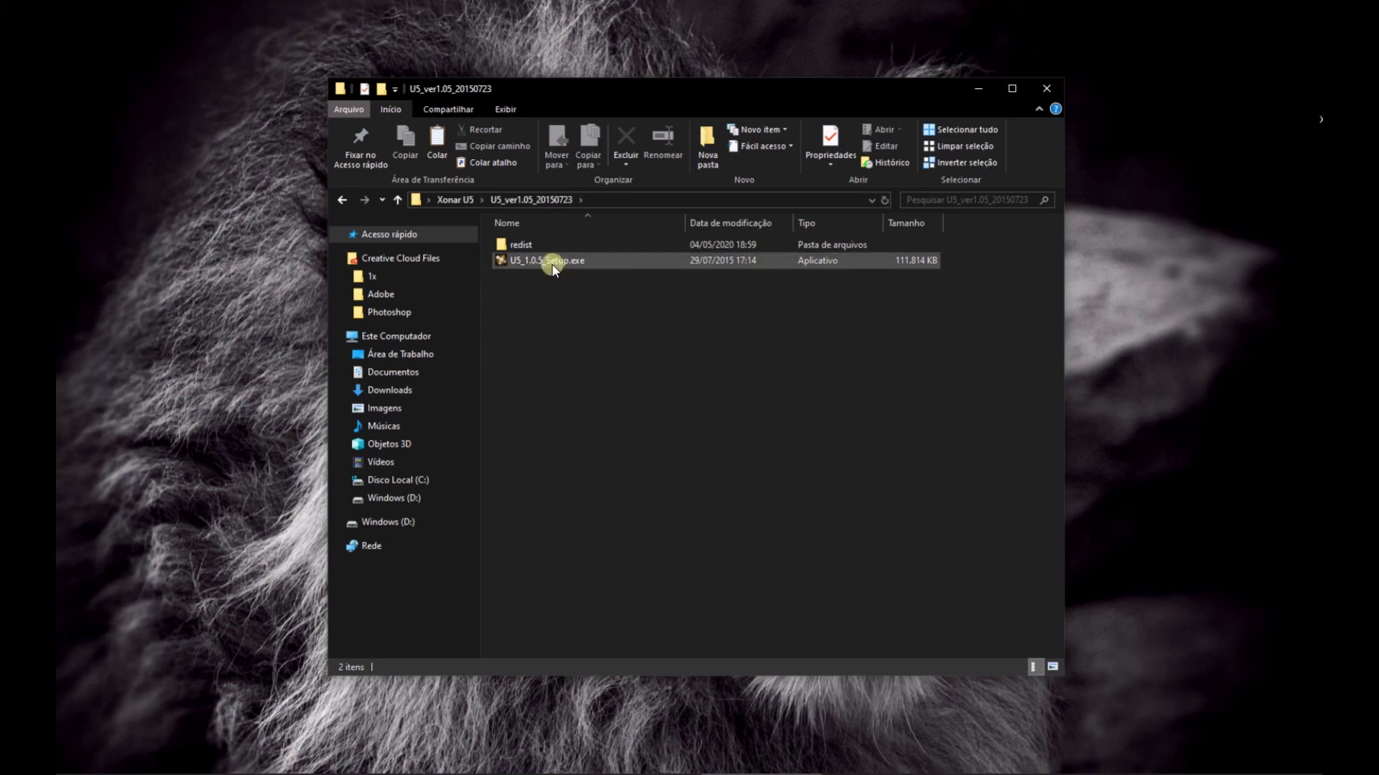
double_click(553, 263)
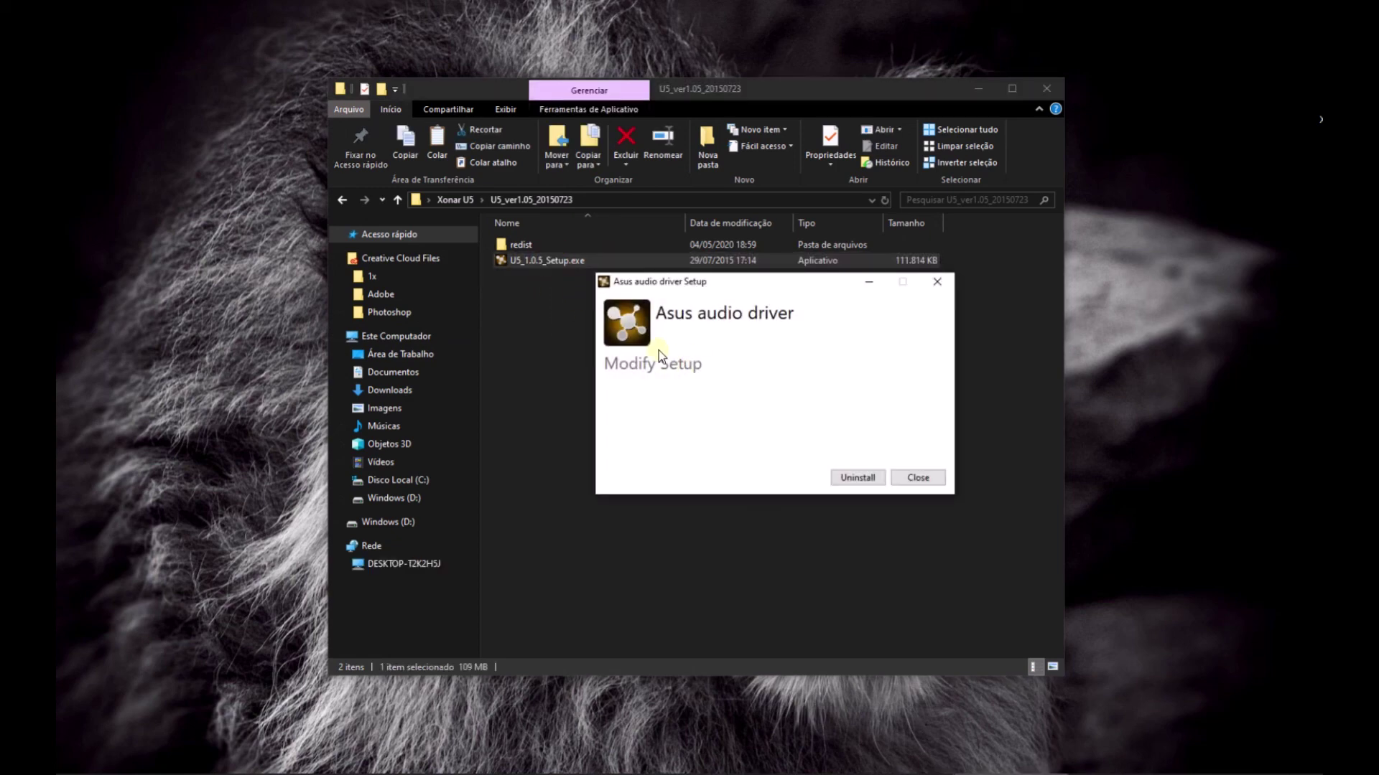
Step: Cancel the Asus audio driver setup, confirm the cancellation and close the folder window
click(927, 477)
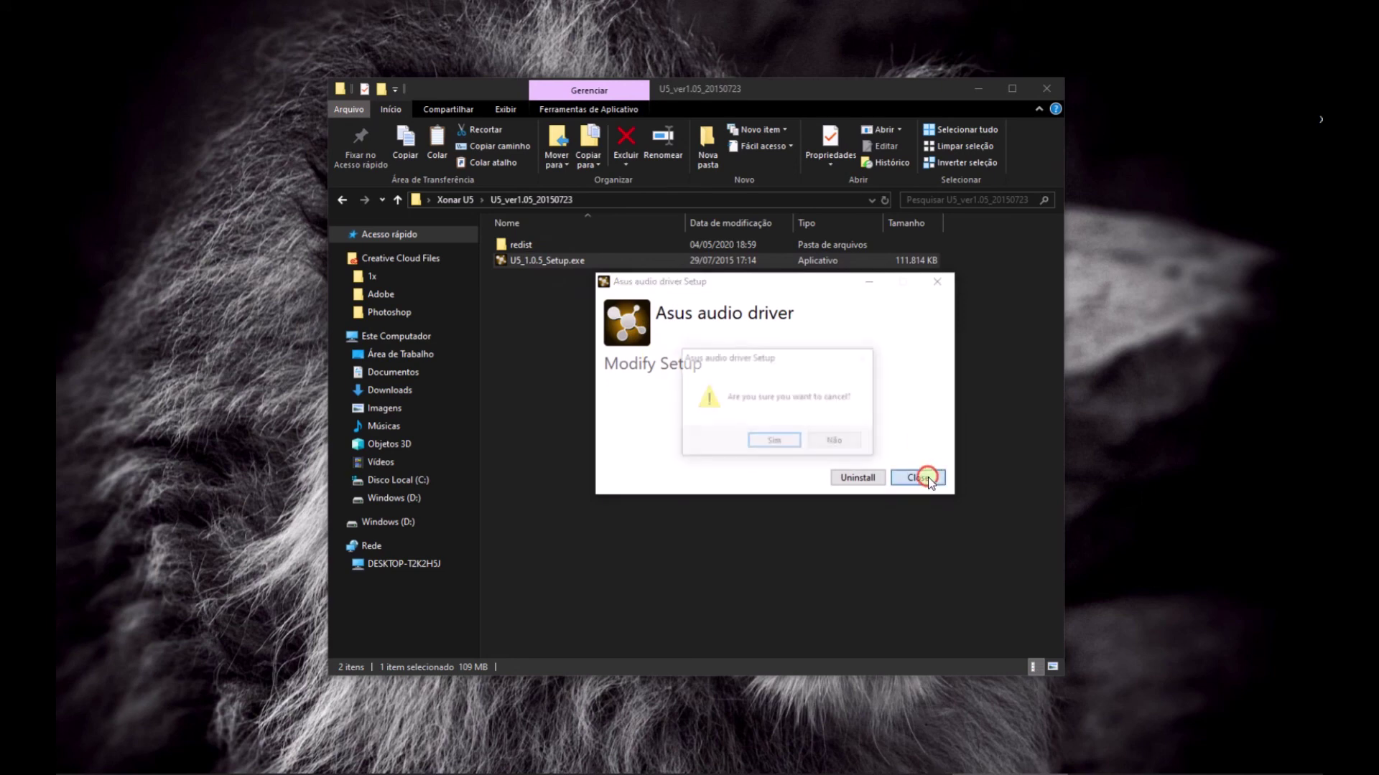
click(781, 443)
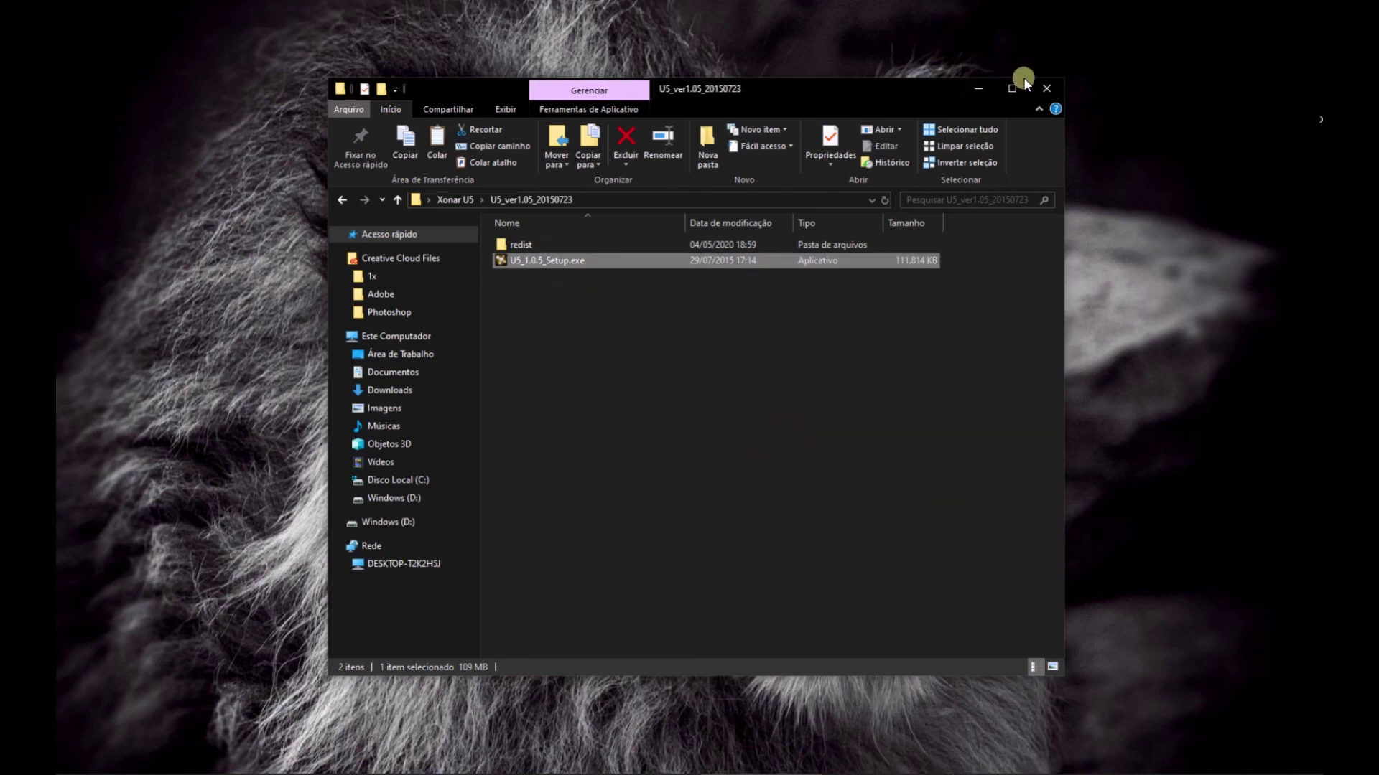
click(1046, 88)
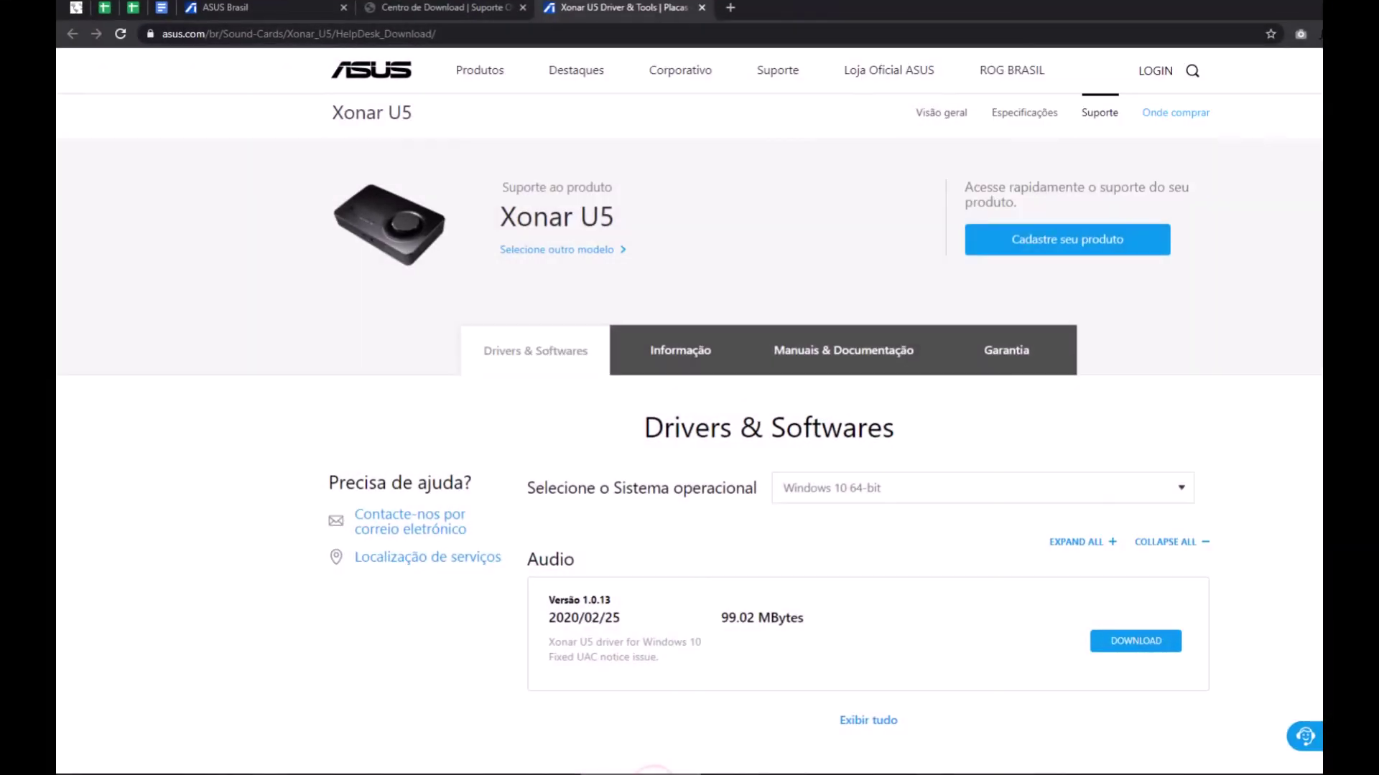